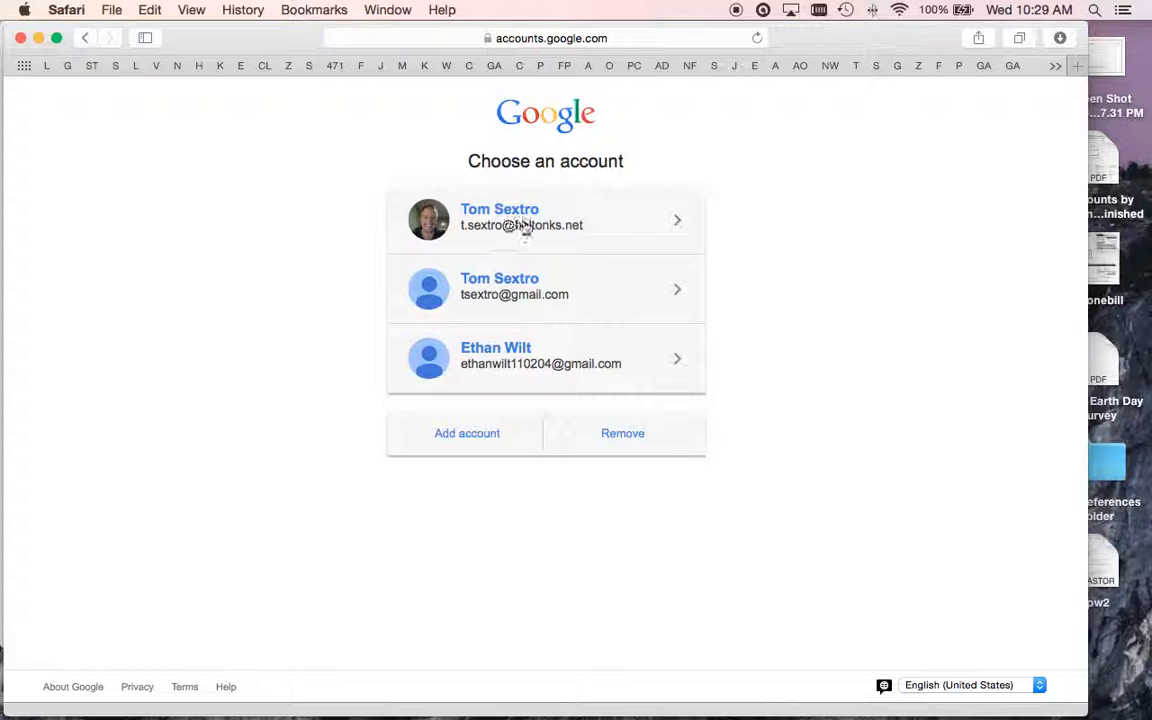
# - Choose the district work account and sign in with its saved password
pyautogui.click(558, 226)
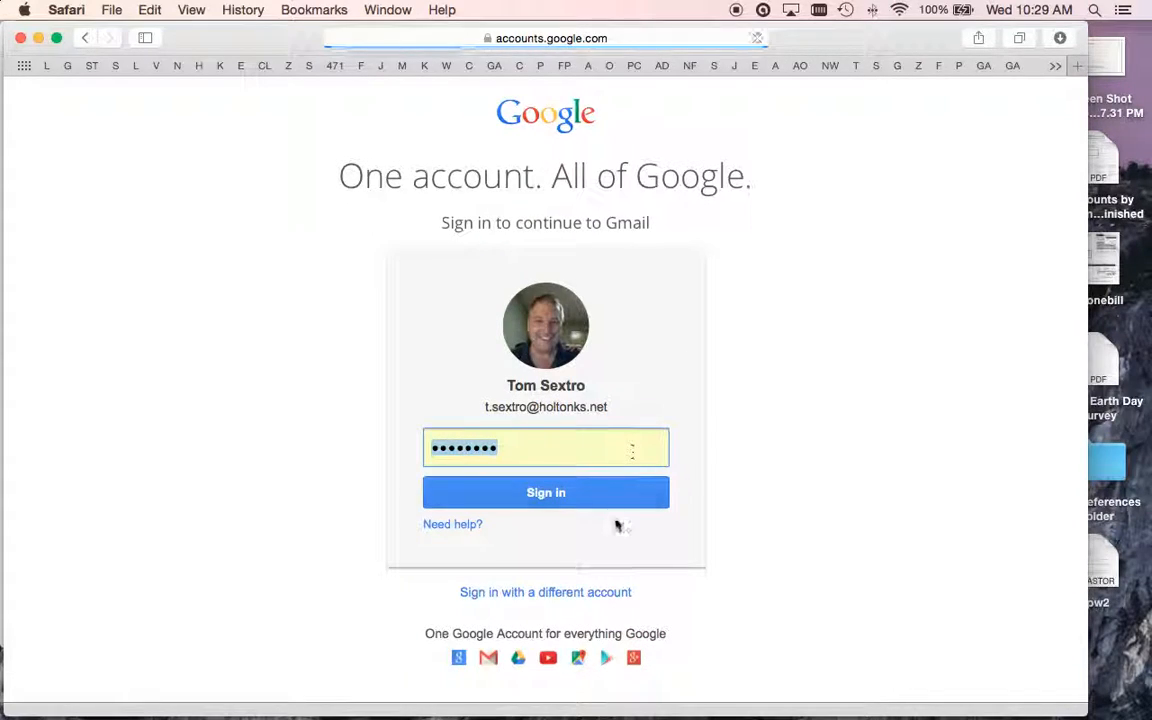
pyautogui.click(563, 495)
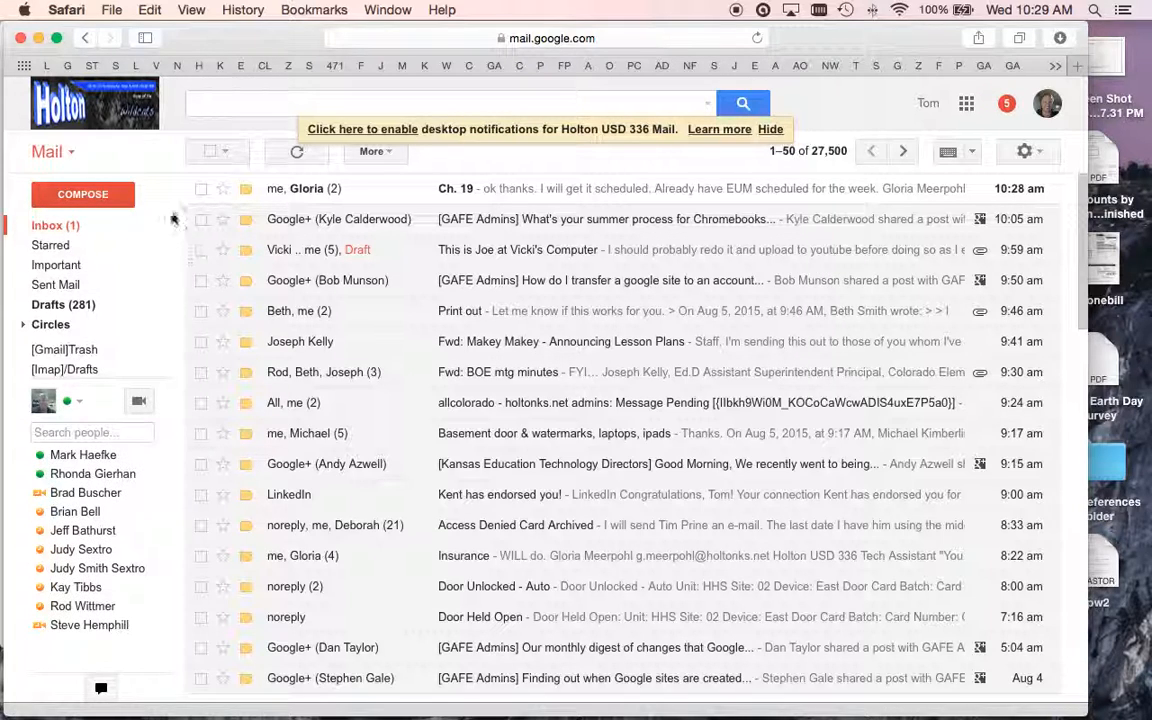
# - Launch Calendar from Gmail's Google apps grid, showing the Aug 2–8, 2015 week
pyautogui.click(966, 106)
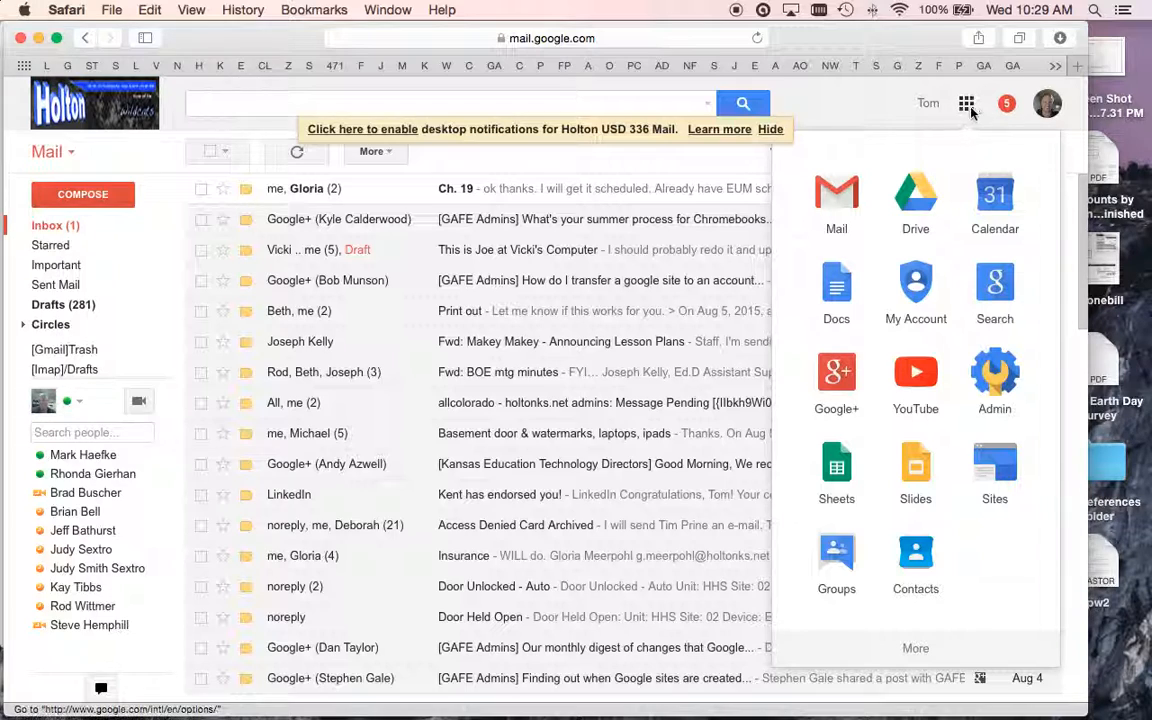
pyautogui.click(982, 204)
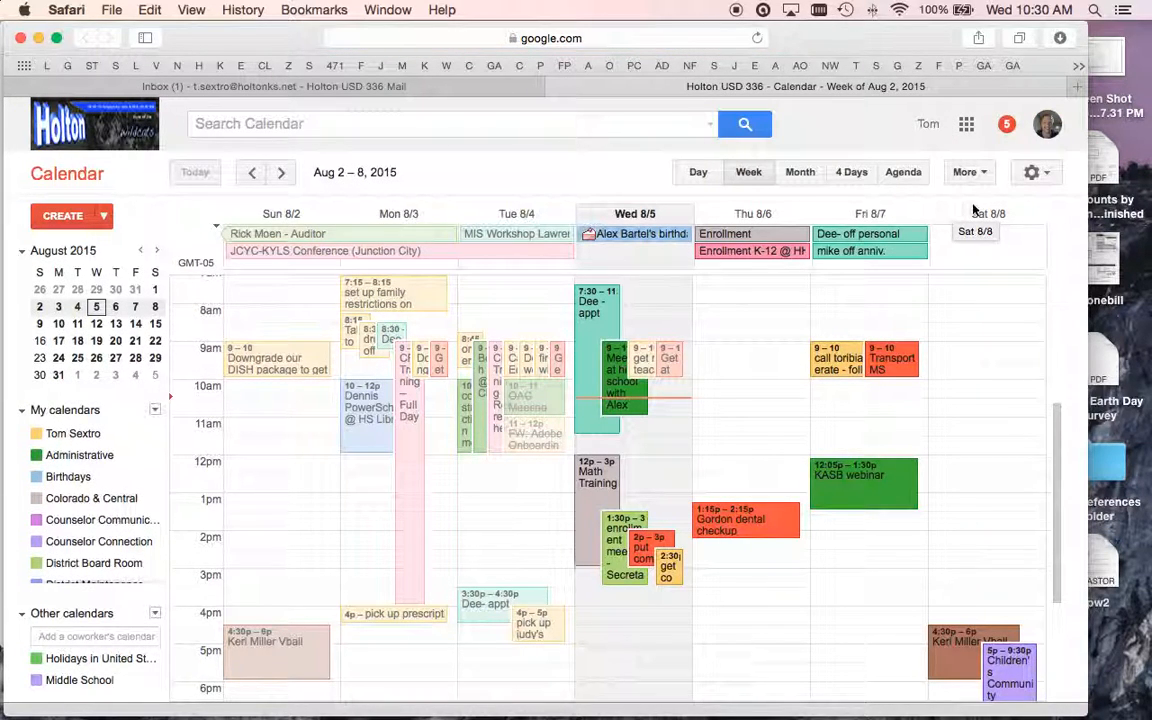
# - Dismiss the accidental Thursday quick event and choose Settings from the gear menu
pyautogui.click(1034, 178)
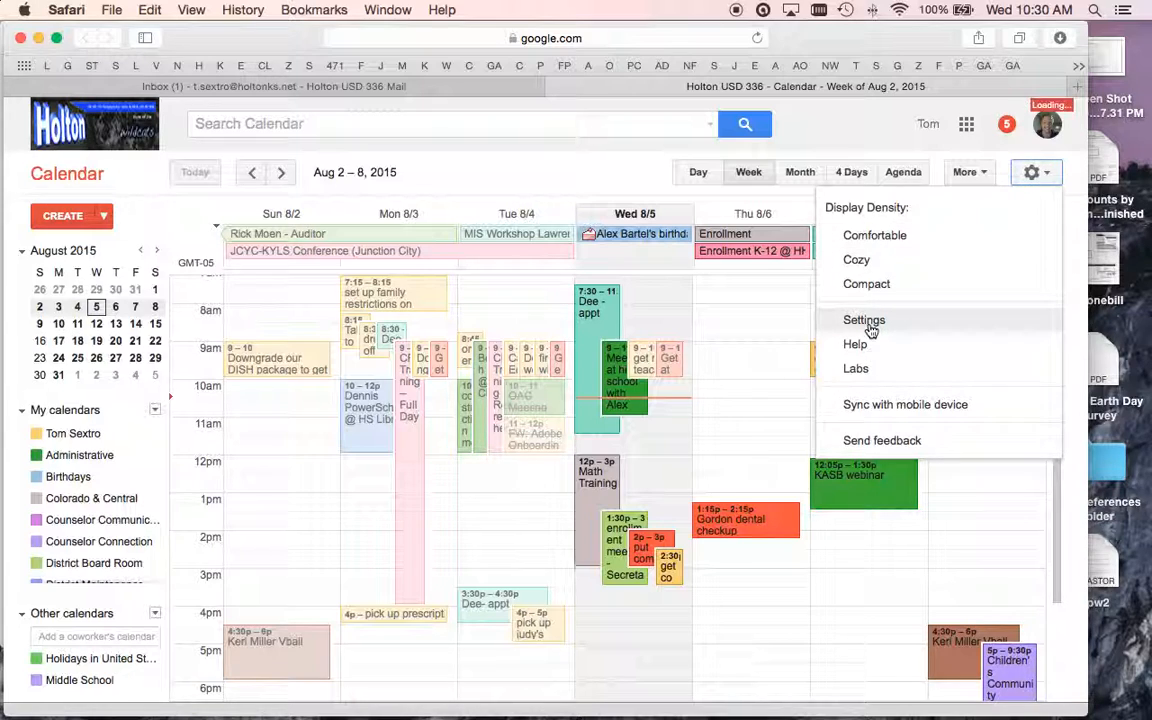
pyautogui.click(725, 322)
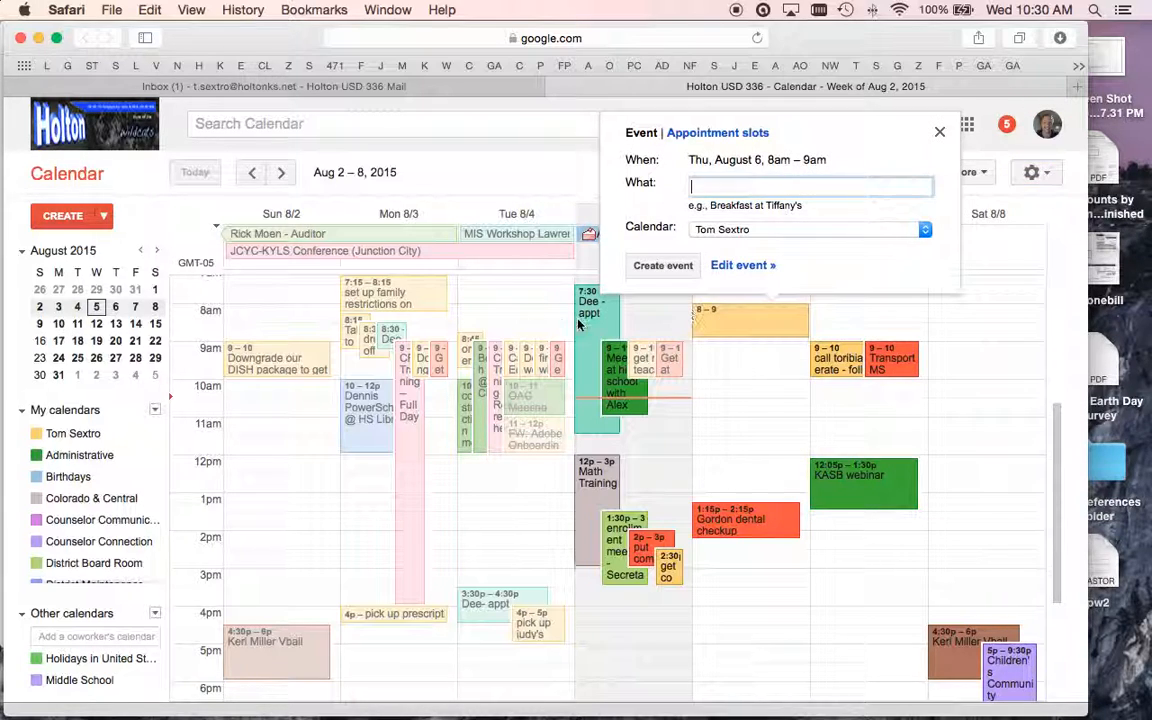
pyautogui.click(940, 132)
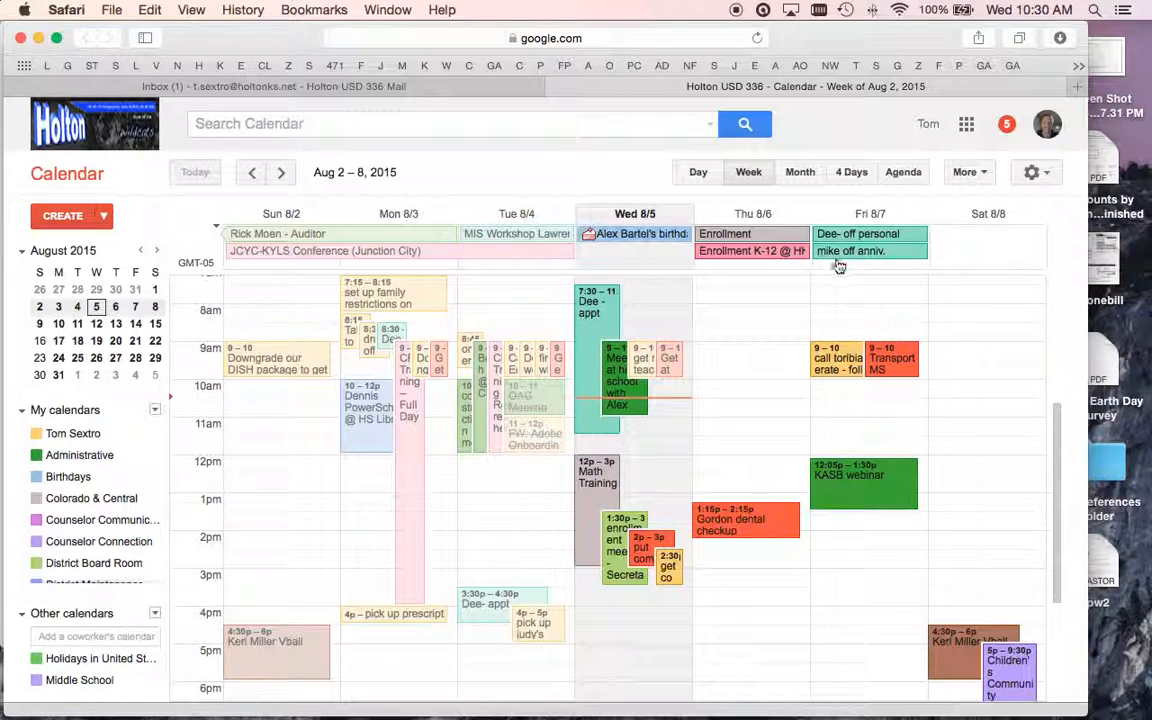
pyautogui.click(1031, 172)
pyautogui.click(905, 320)
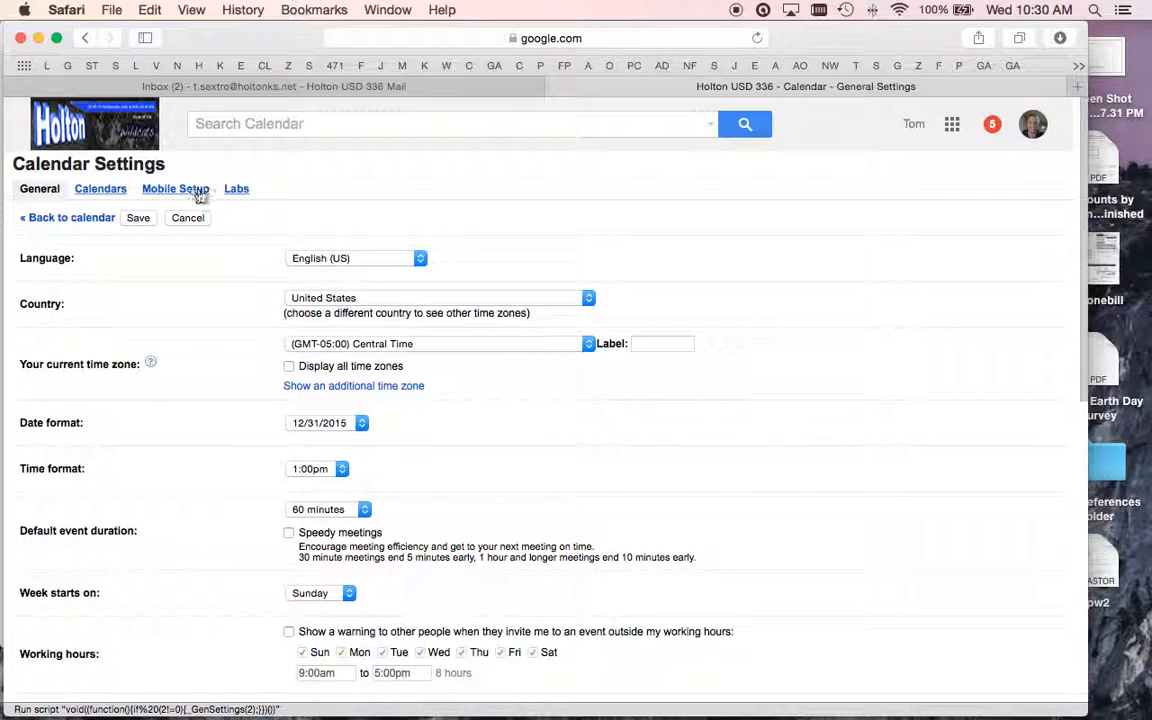
# - Switch to the Calendars tab in settings and scroll down to Create new calendar
pyautogui.scroll(-5, 770, 400)
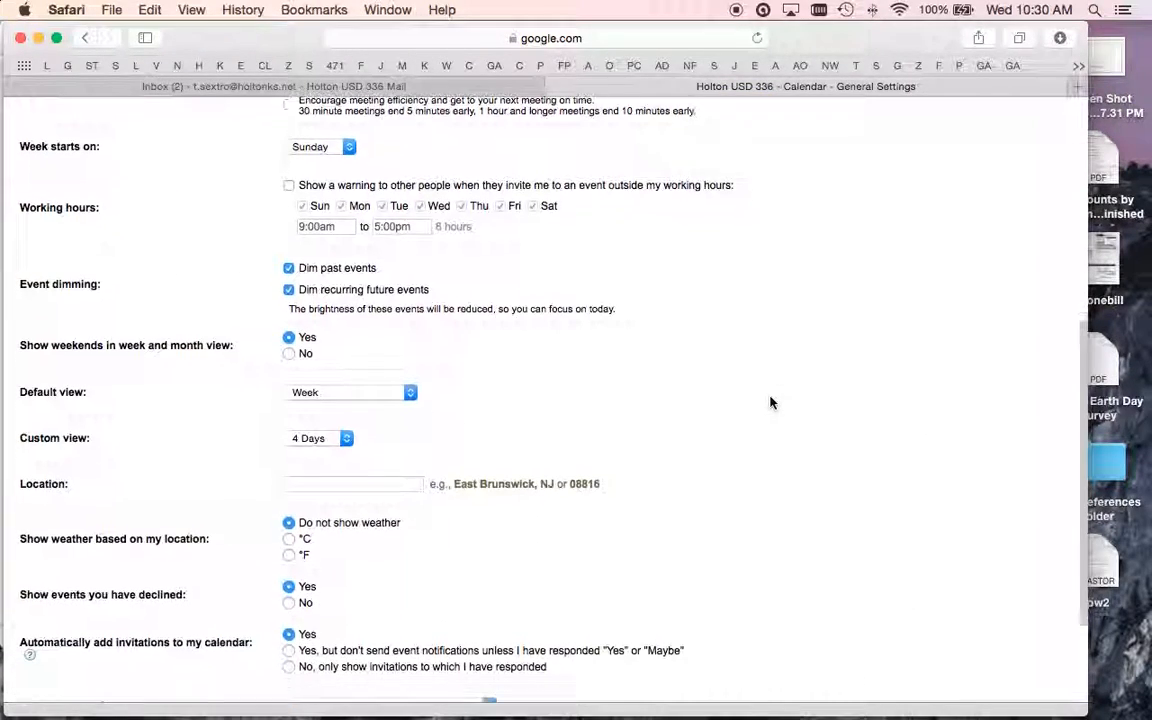
pyautogui.scroll(-2, 770, 402)
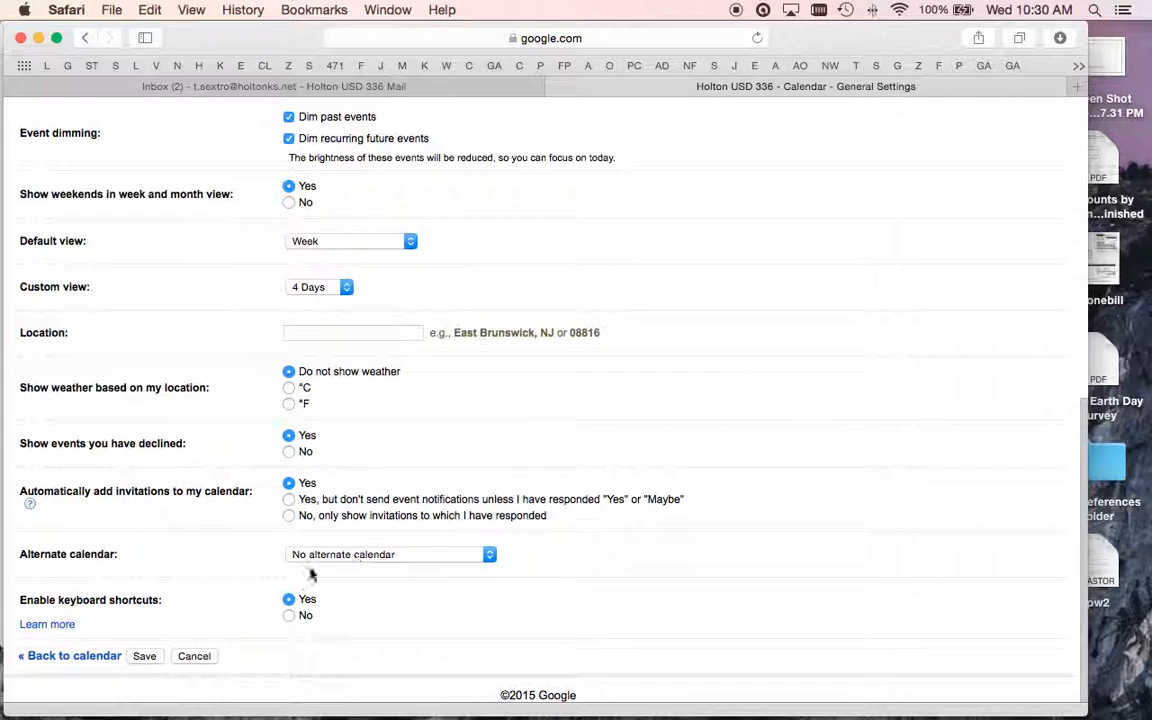
pyautogui.scroll(5, 105, 335)
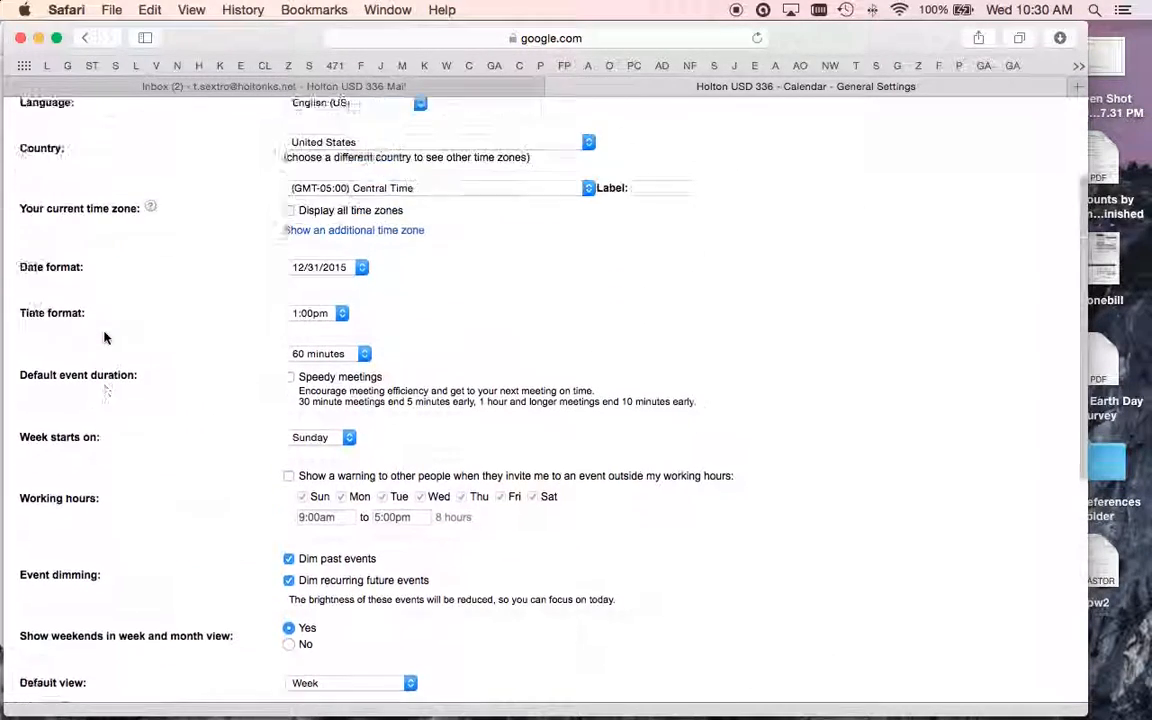
pyautogui.scroll(3, 60, 290)
pyautogui.click(96, 190)
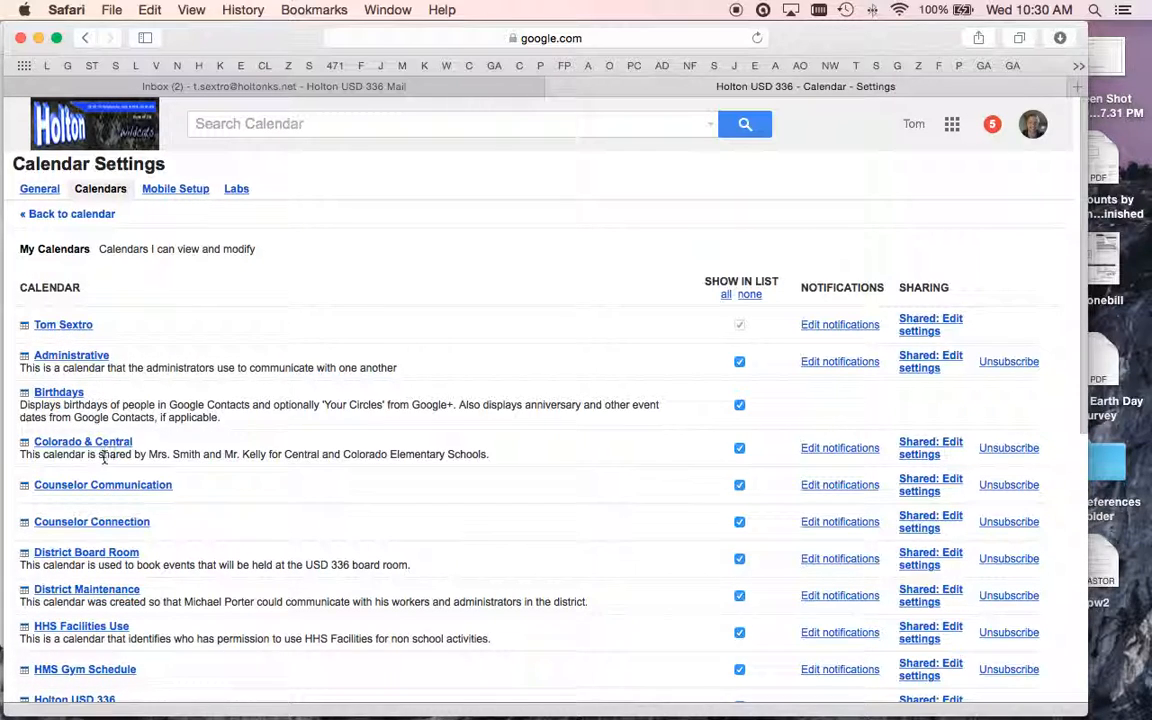
pyautogui.scroll(-3, 229, 490)
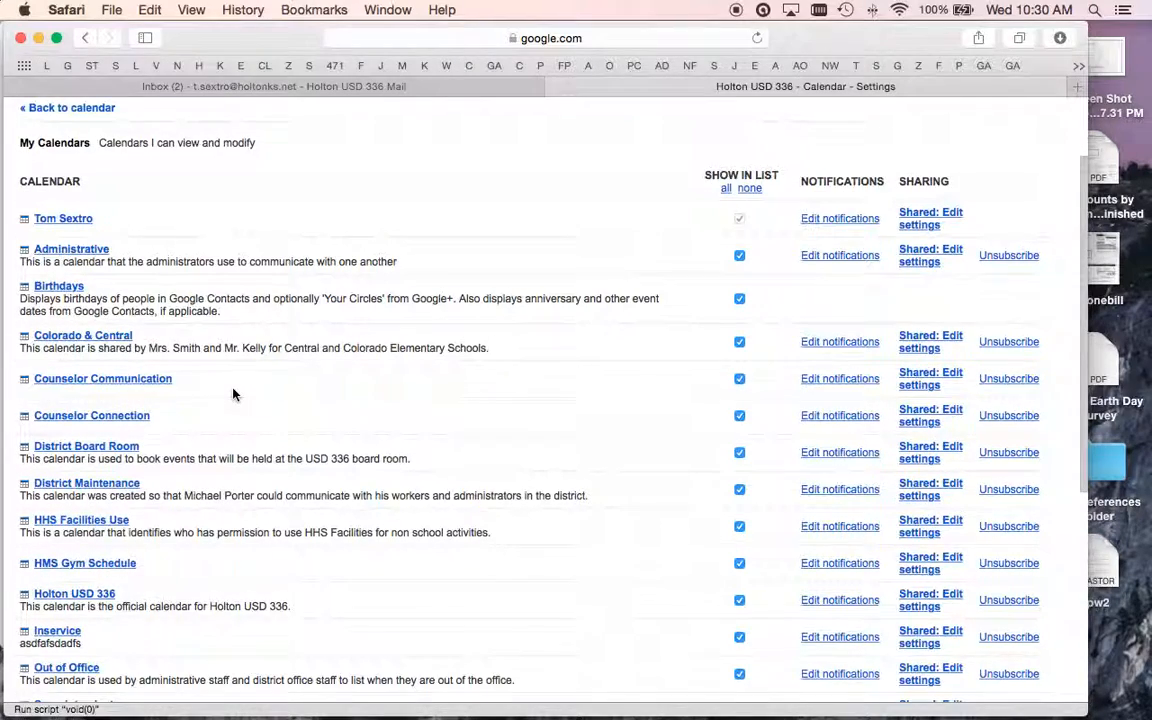
pyautogui.scroll(-6, 232, 391)
pyautogui.scroll(-4, 232, 390)
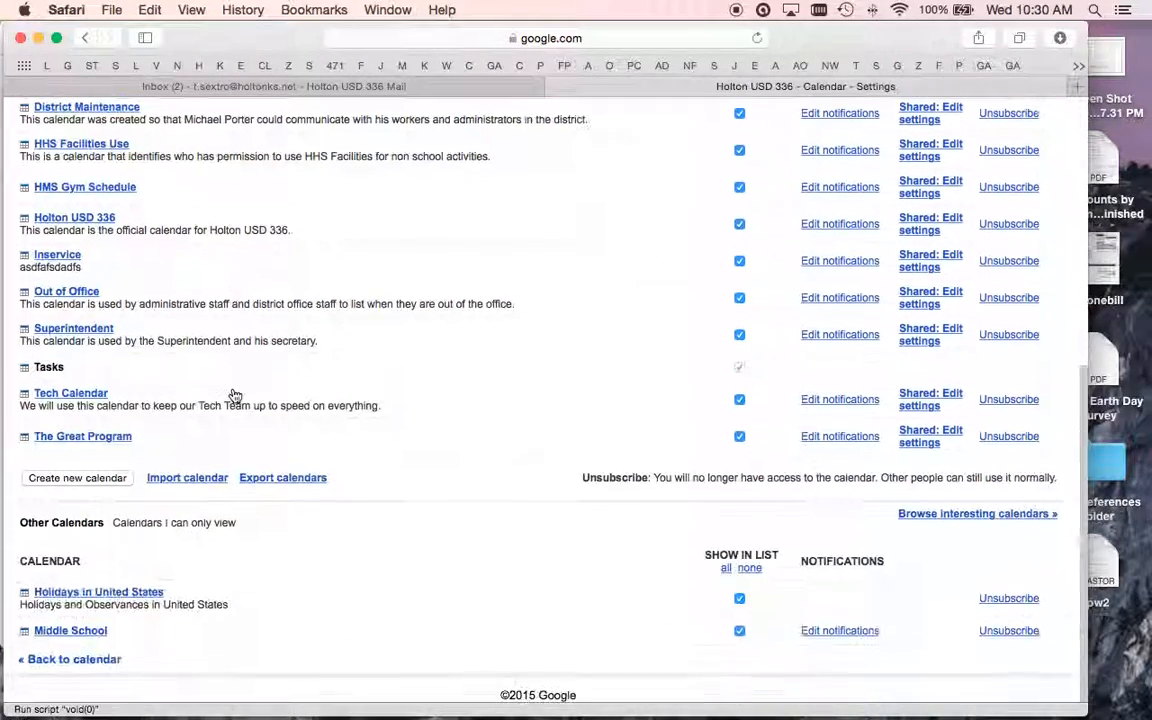
# - Name the new calendar 'Grade Level Team' and leave organization-wide sharing unchecked
pyautogui.click(74, 479)
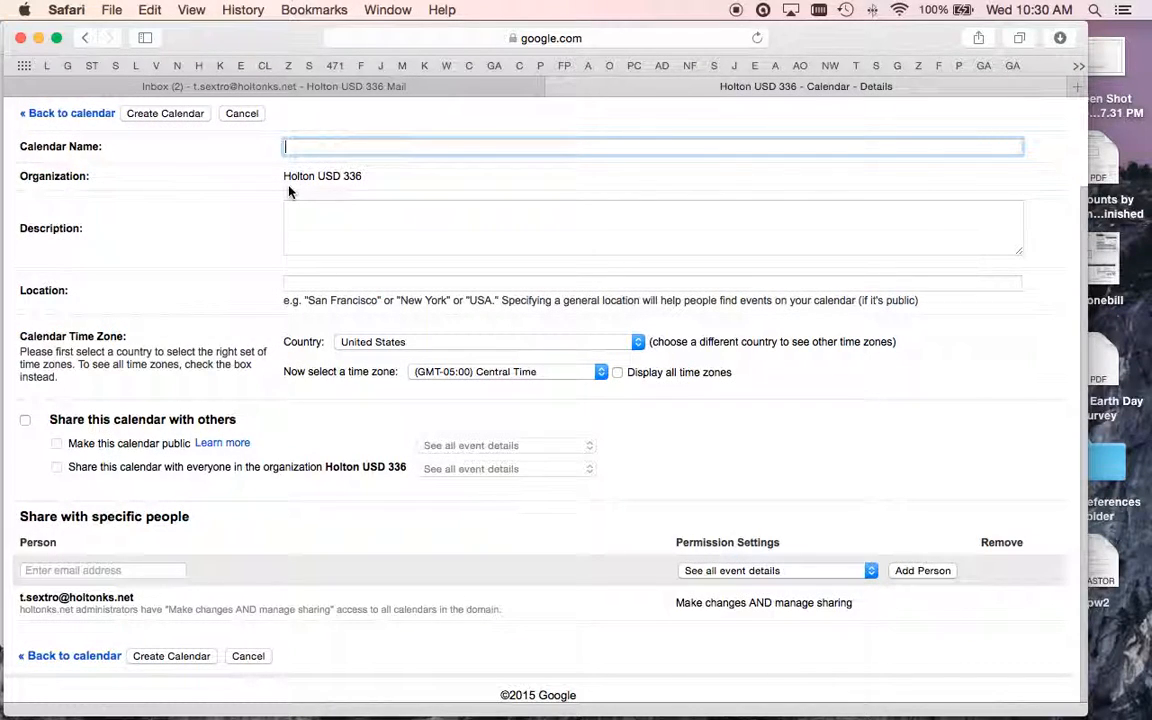
pyautogui.write('Grade Lev')
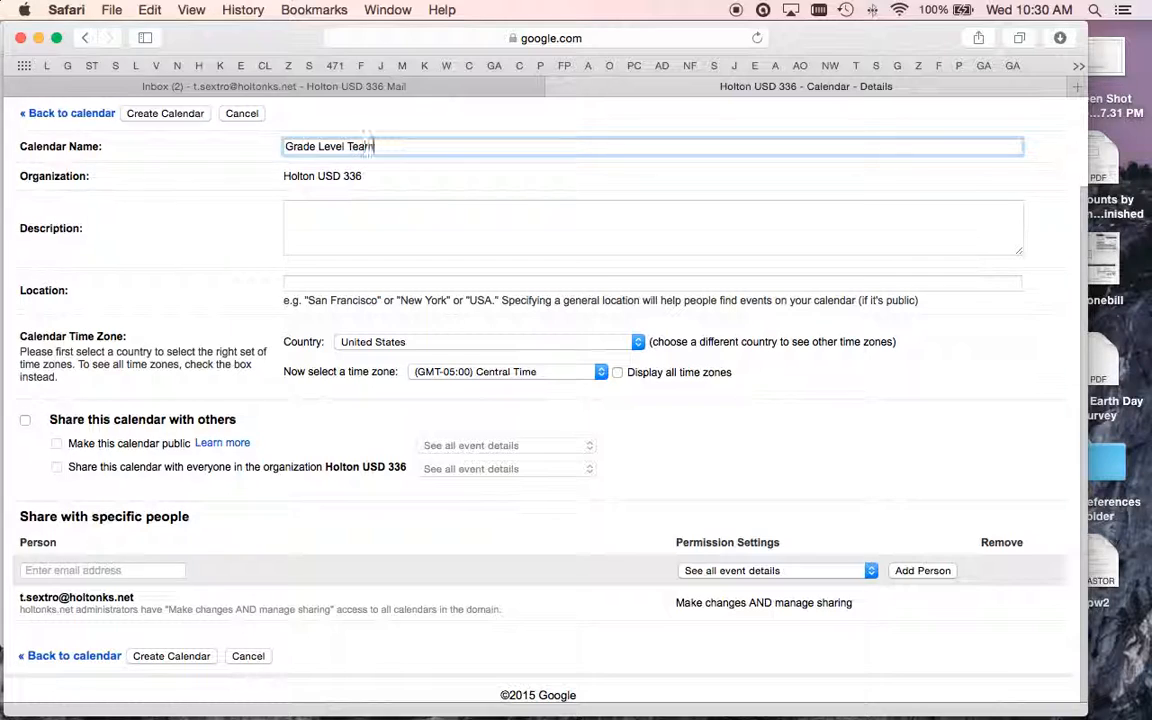
pyautogui.write('el Team')
pyautogui.click(285, 210)
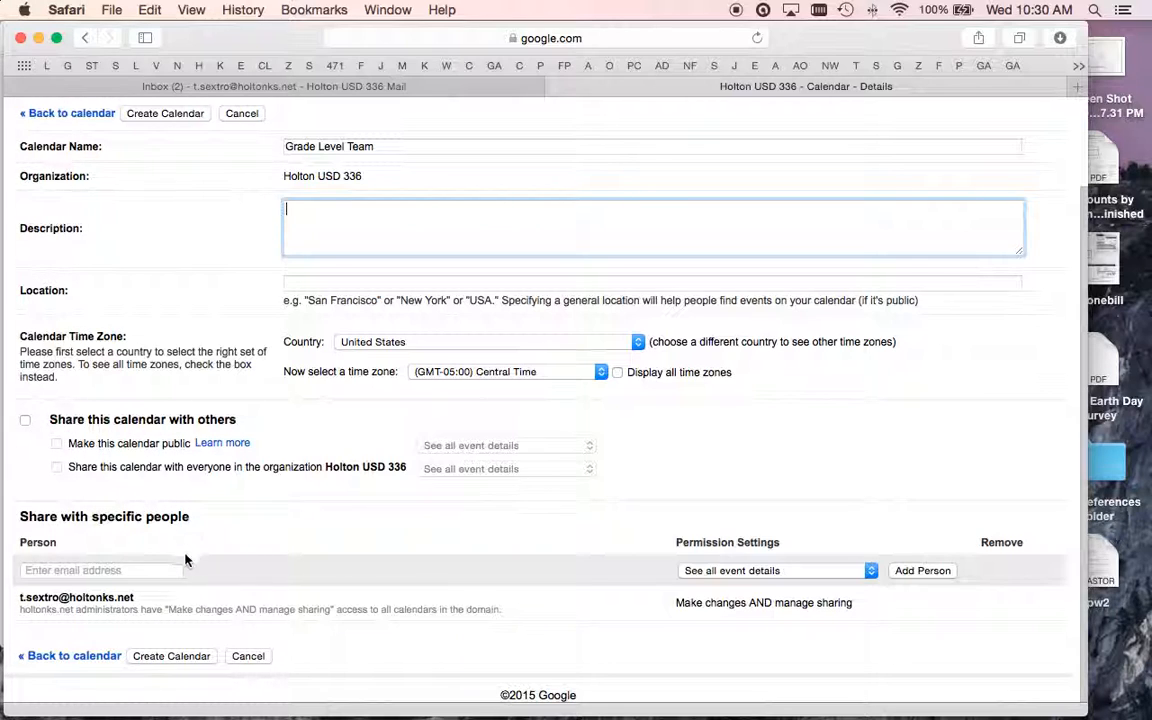
pyautogui.click(85, 571)
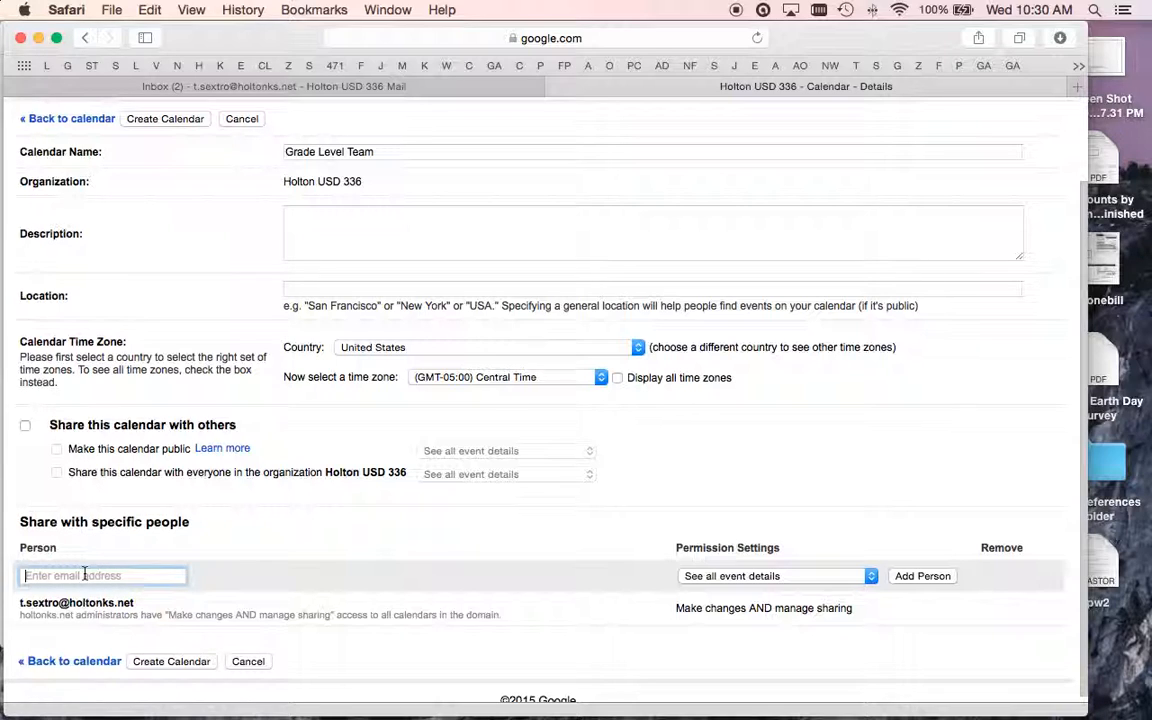
pyautogui.click(27, 426)
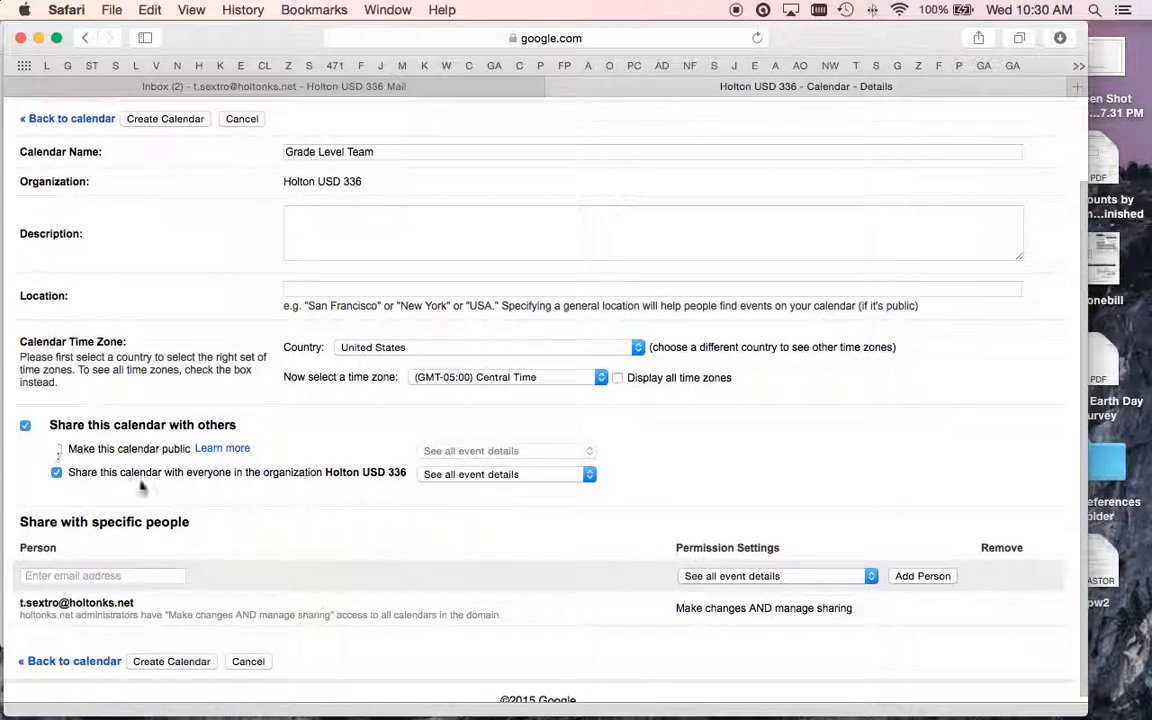
pyautogui.click(26, 426)
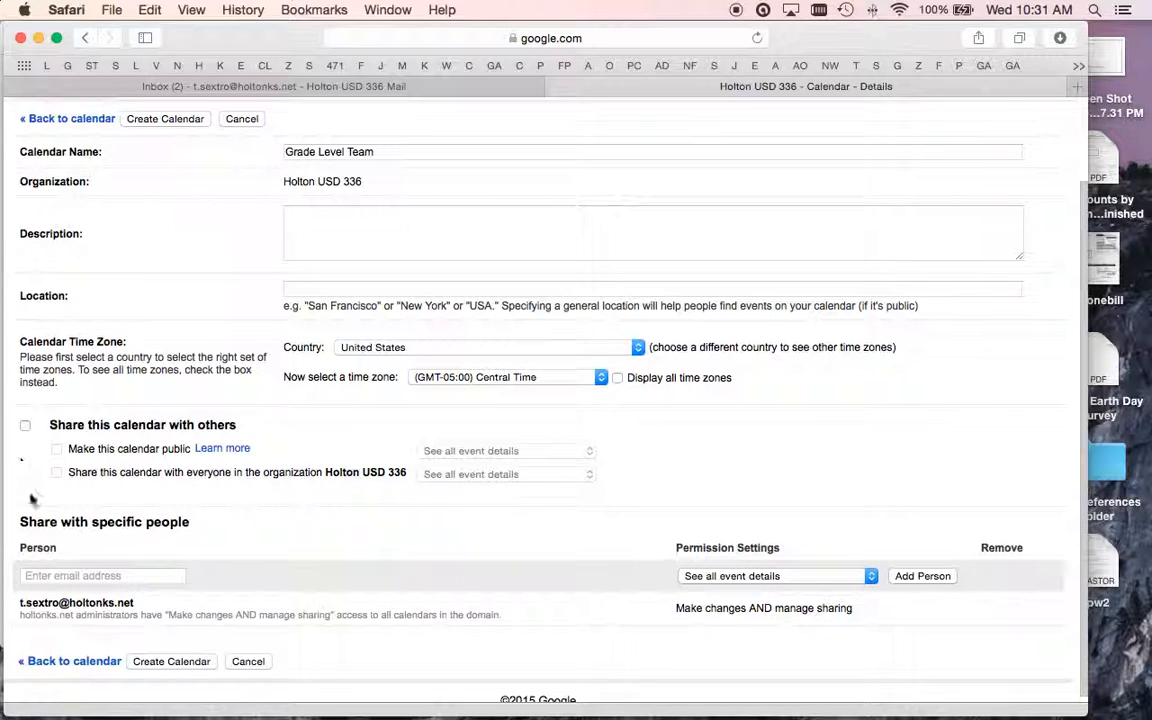
# - Add a suggested colleague to the share list, then start entering a second person's name
pyautogui.click(57, 577)
pyautogui.write('glor')
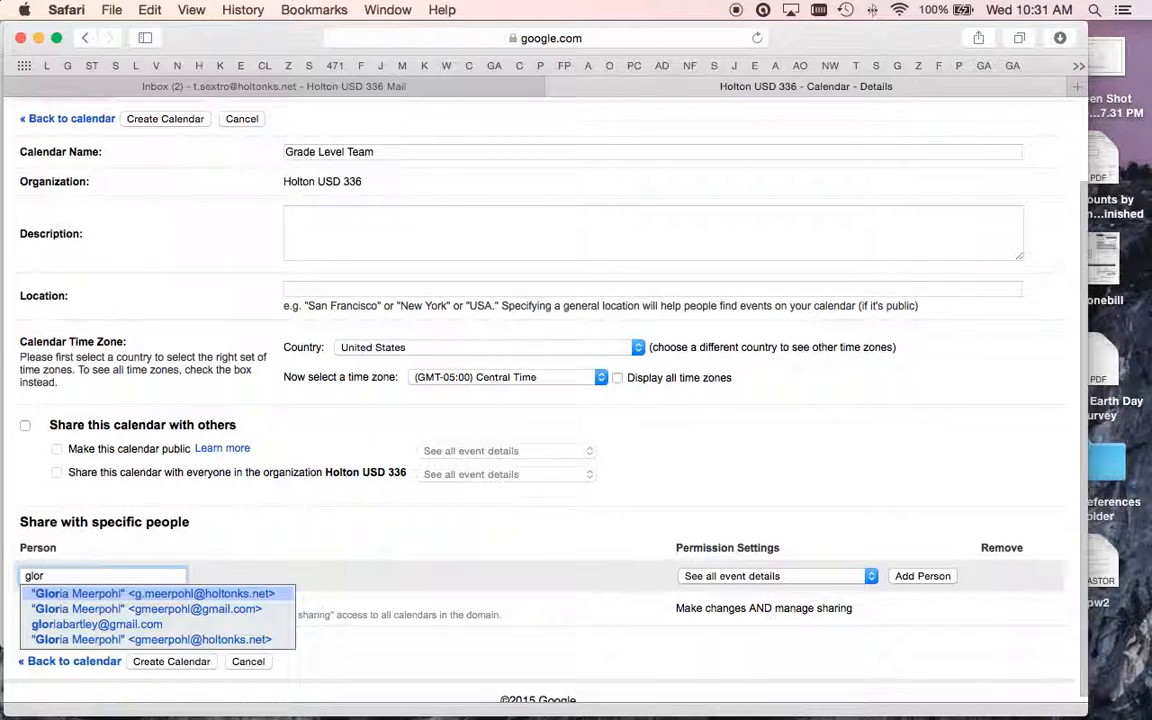
pyautogui.press('Return')
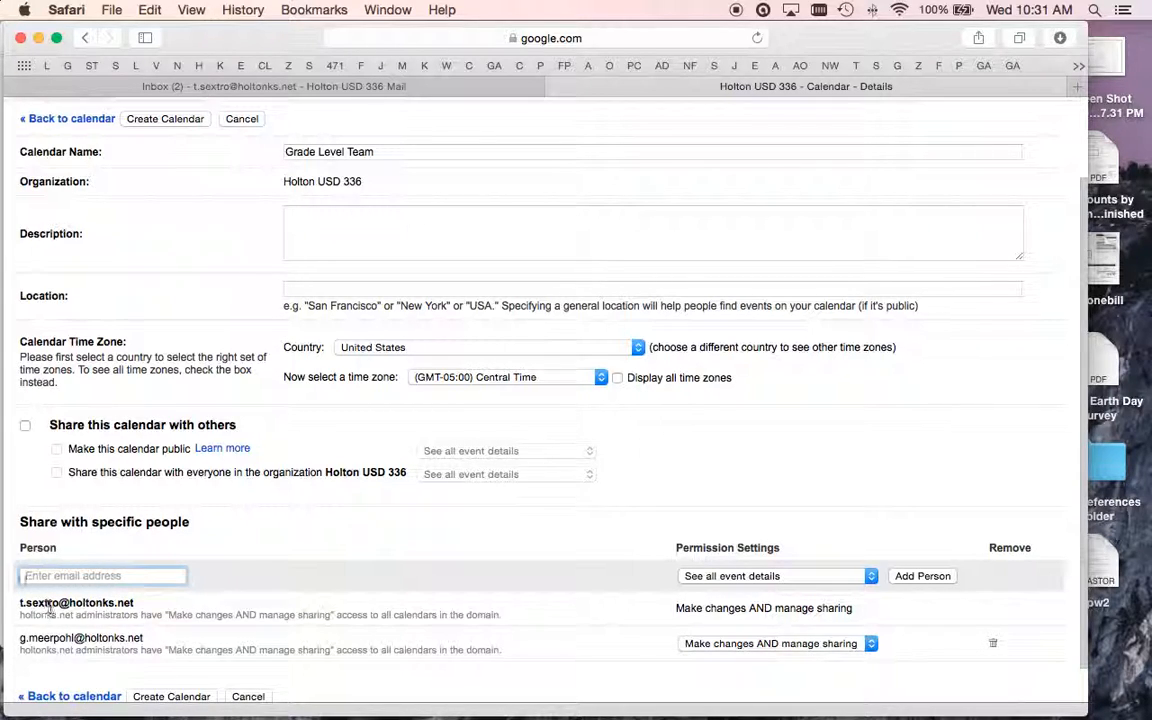
pyautogui.scroll(-1, 300, 570)
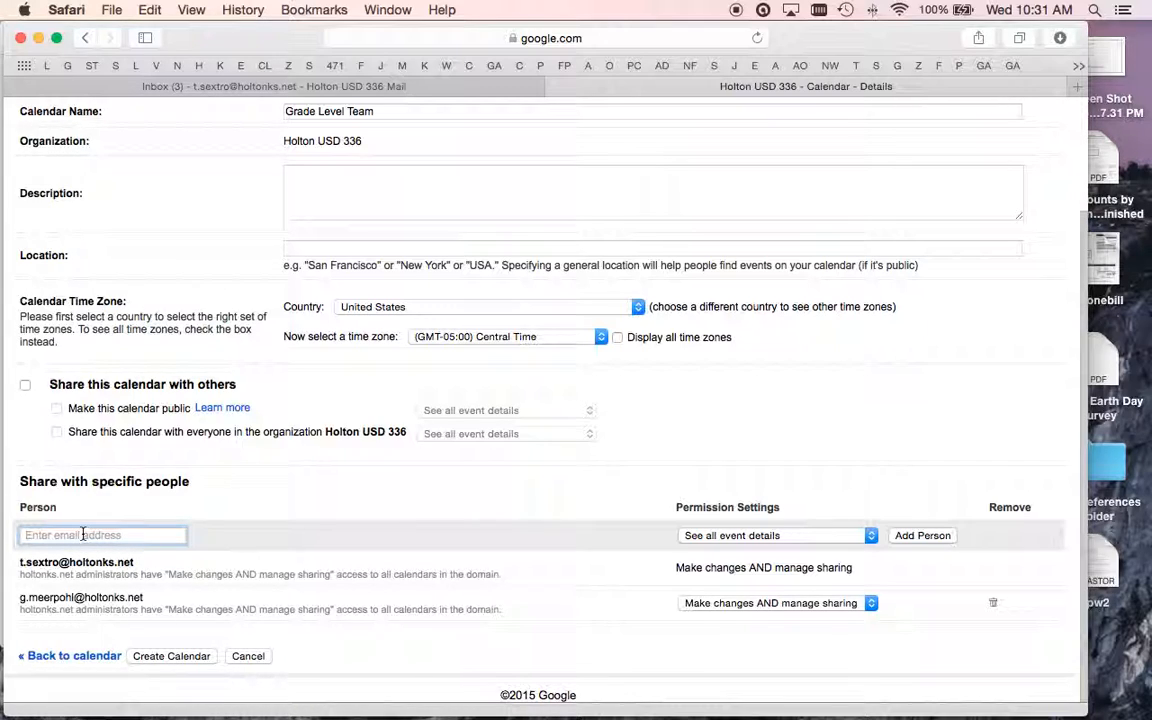
pyautogui.write('gord')
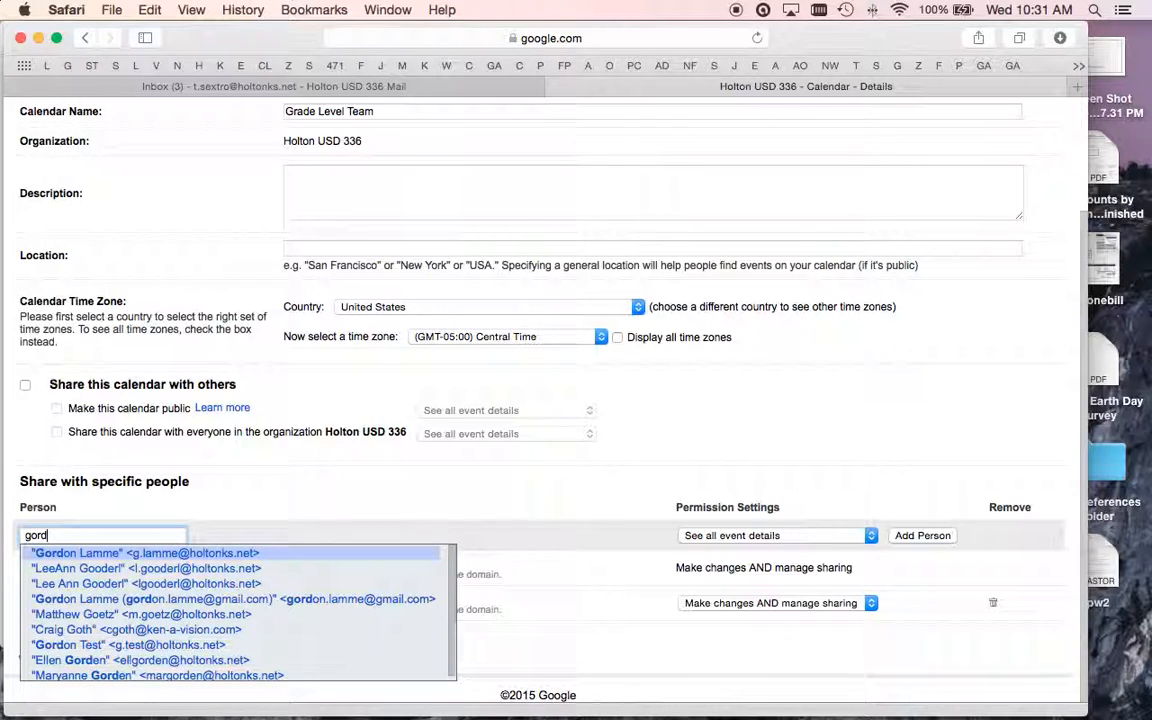
pyautogui.press('Down')
pyautogui.press('Down')
pyautogui.press('Down')
pyautogui.press('Down')
pyautogui.press('Down')
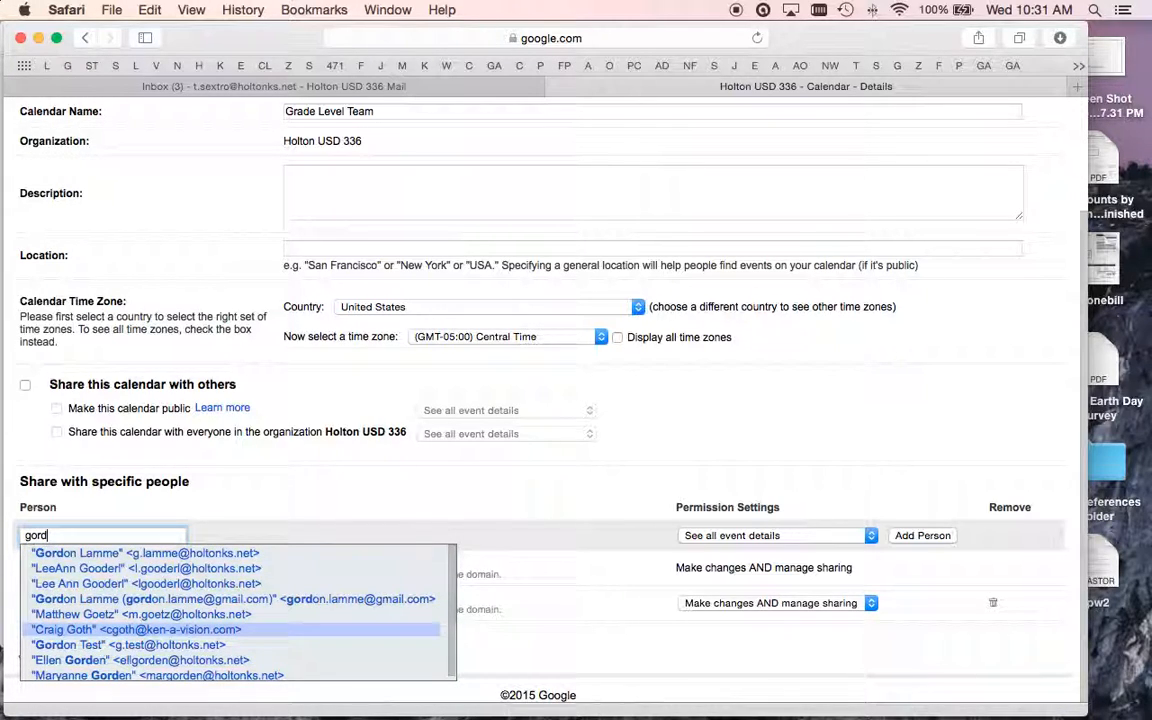
pyautogui.click(428, 479)
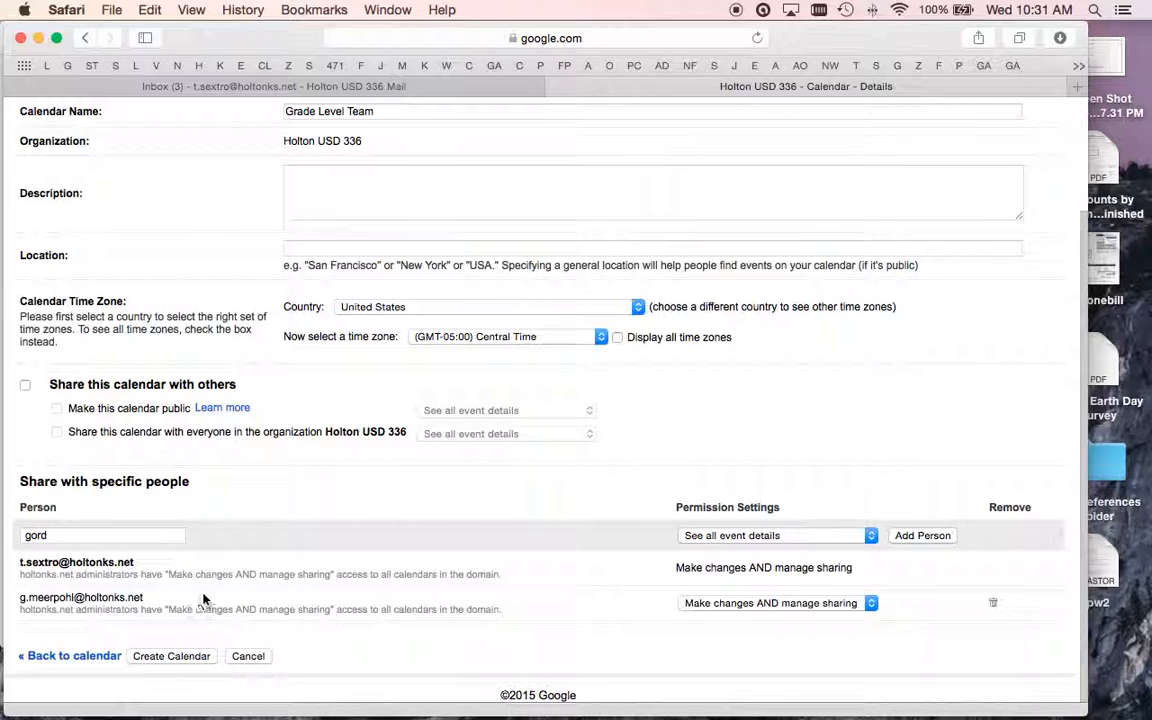
pyautogui.scroll(3, 265, 580)
pyautogui.scroll(-3, 210, 530)
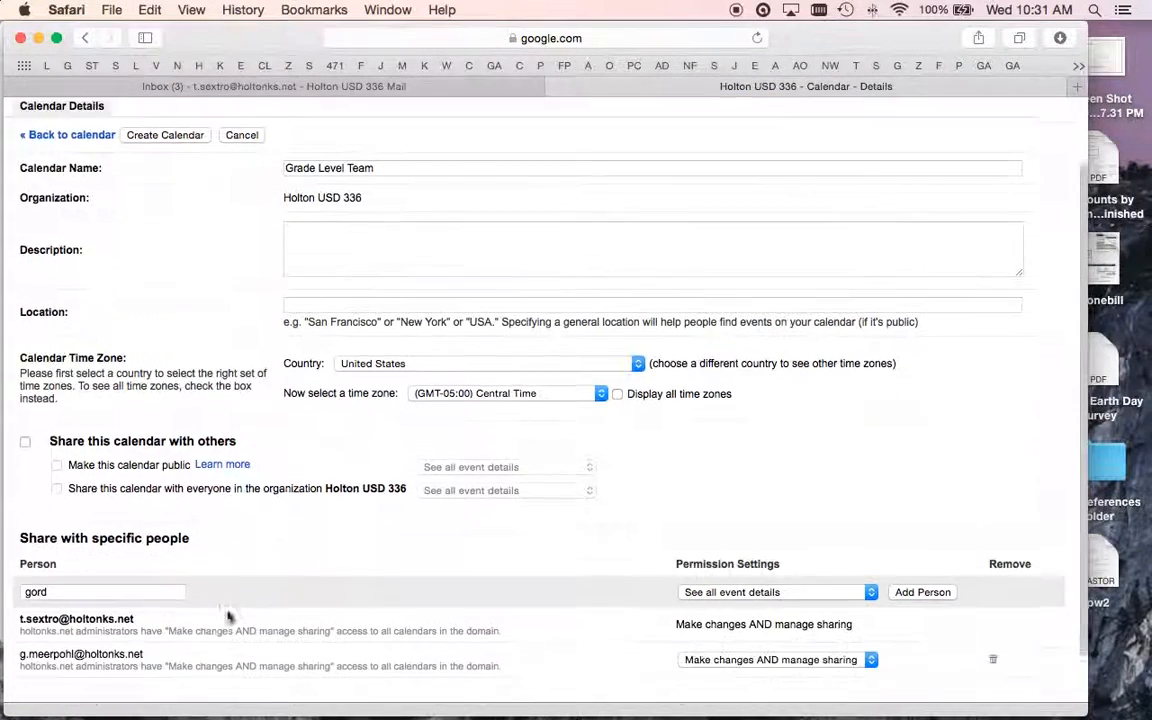
# - Clear the invalid person entry flagged by the warning and create the Grade Level Team calendar
pyautogui.click(174, 656)
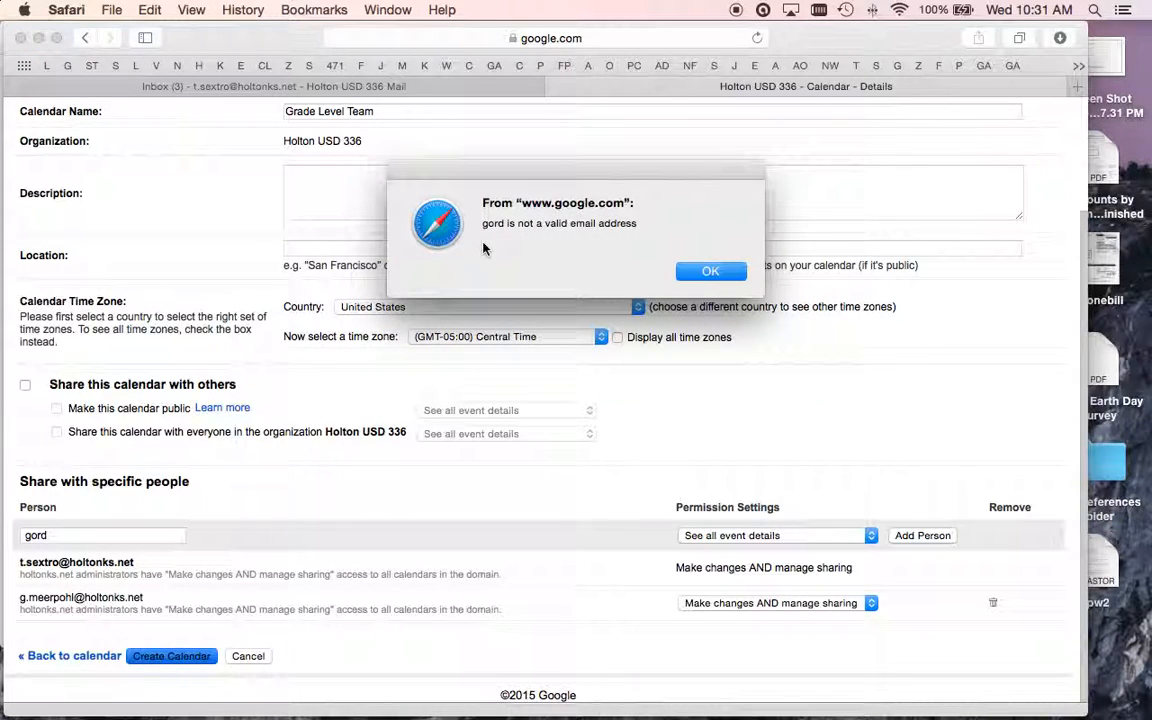
pyautogui.click(712, 273)
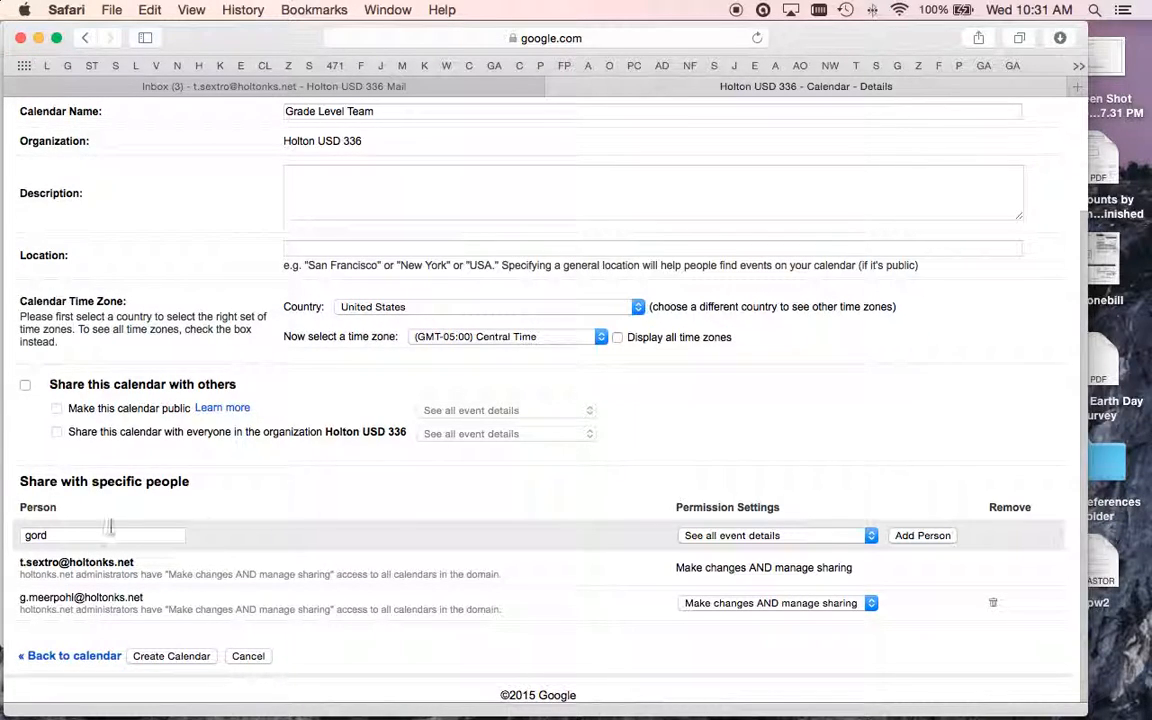
pyautogui.press('BackSpace')
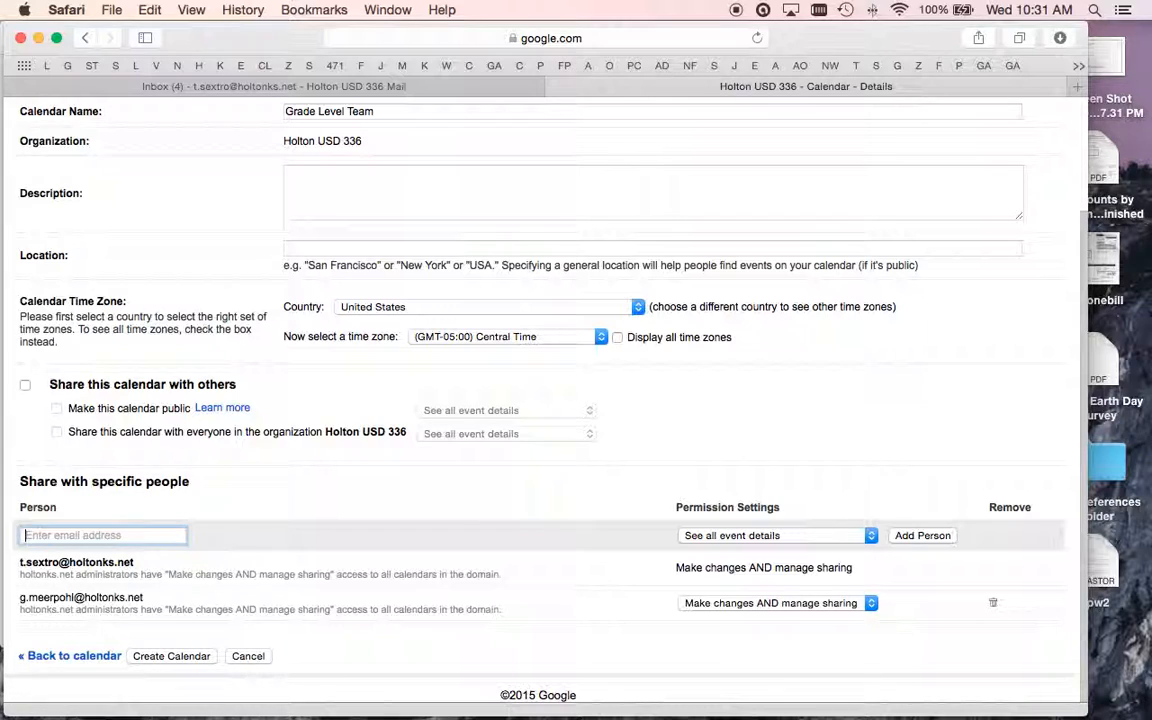
pyautogui.click(172, 655)
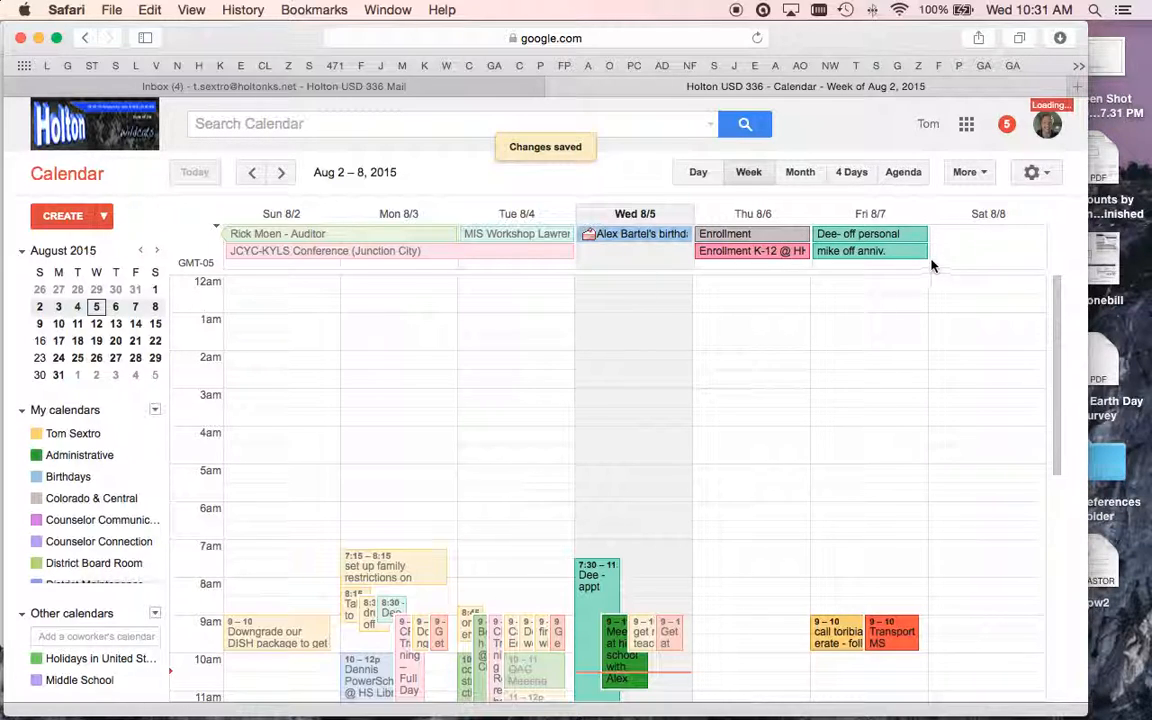
pyautogui.scroll(-3, 140, 520)
pyautogui.scroll(-5, 138, 524)
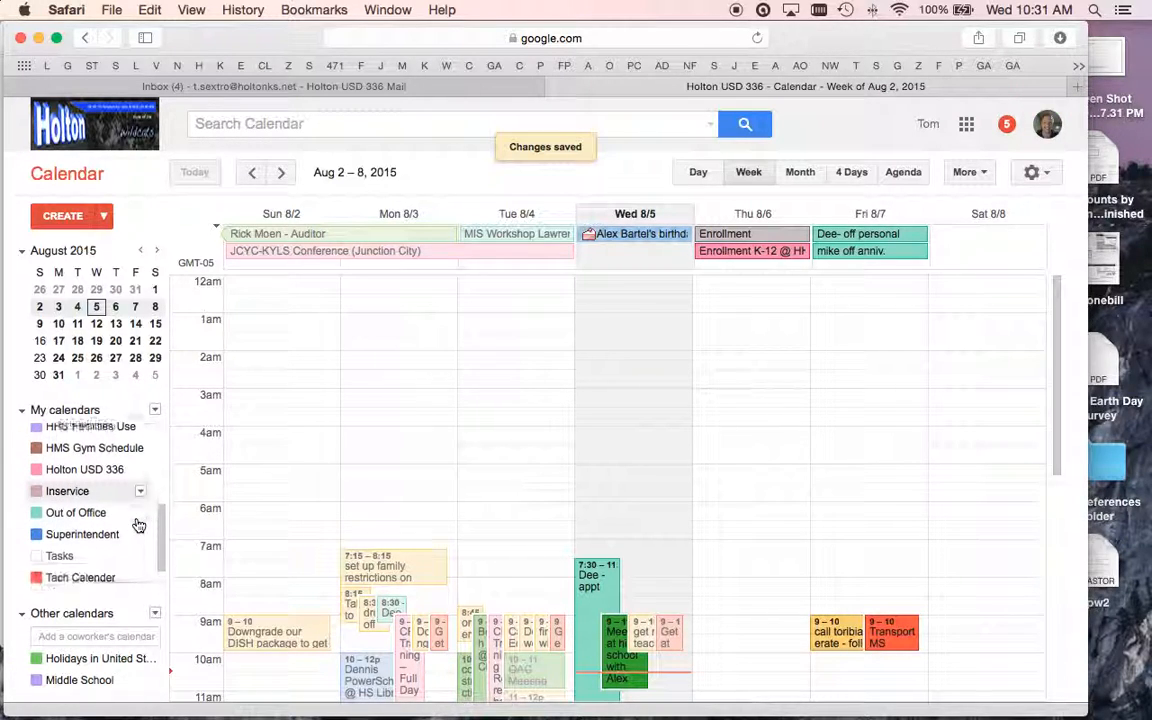
pyautogui.scroll(10, 138, 530)
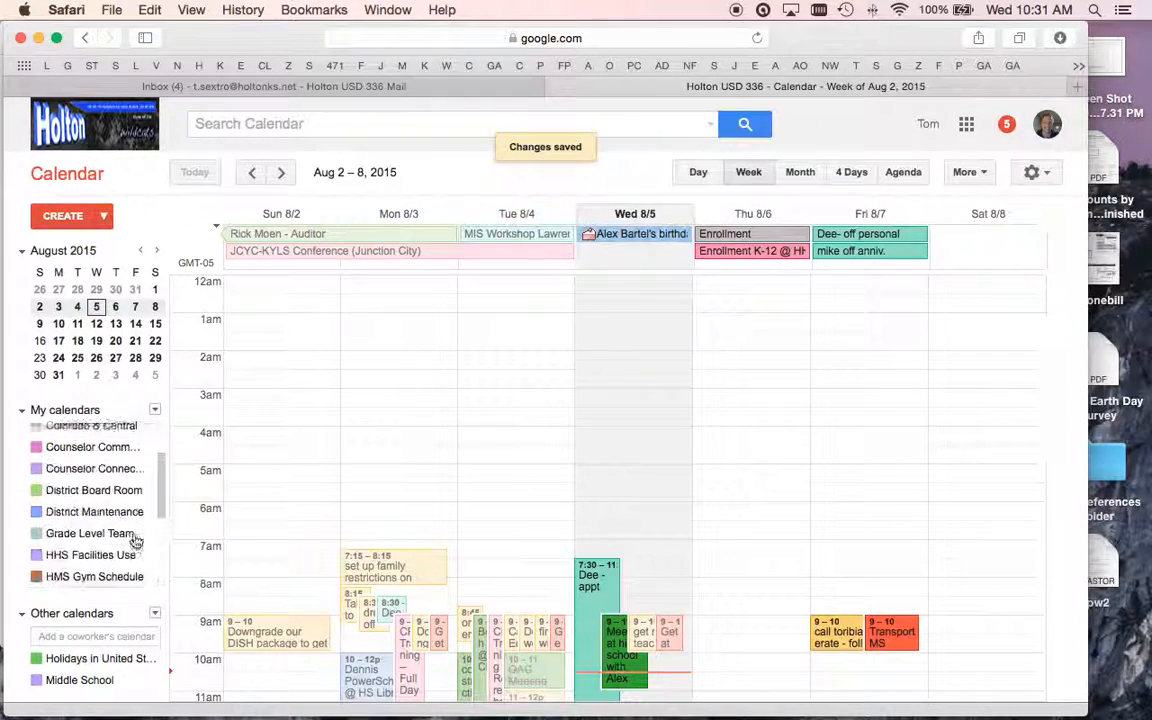
pyautogui.scroll(-5, 124, 495)
pyautogui.scroll(-3, 121, 497)
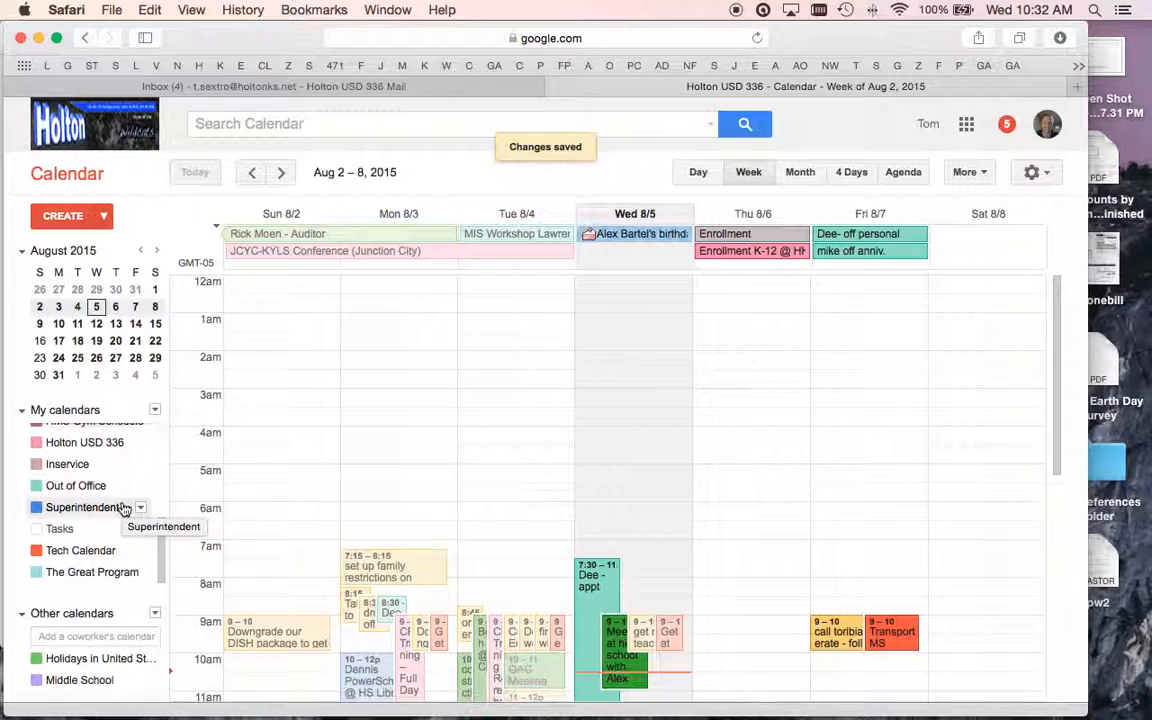
pyautogui.scroll(10, 123, 508)
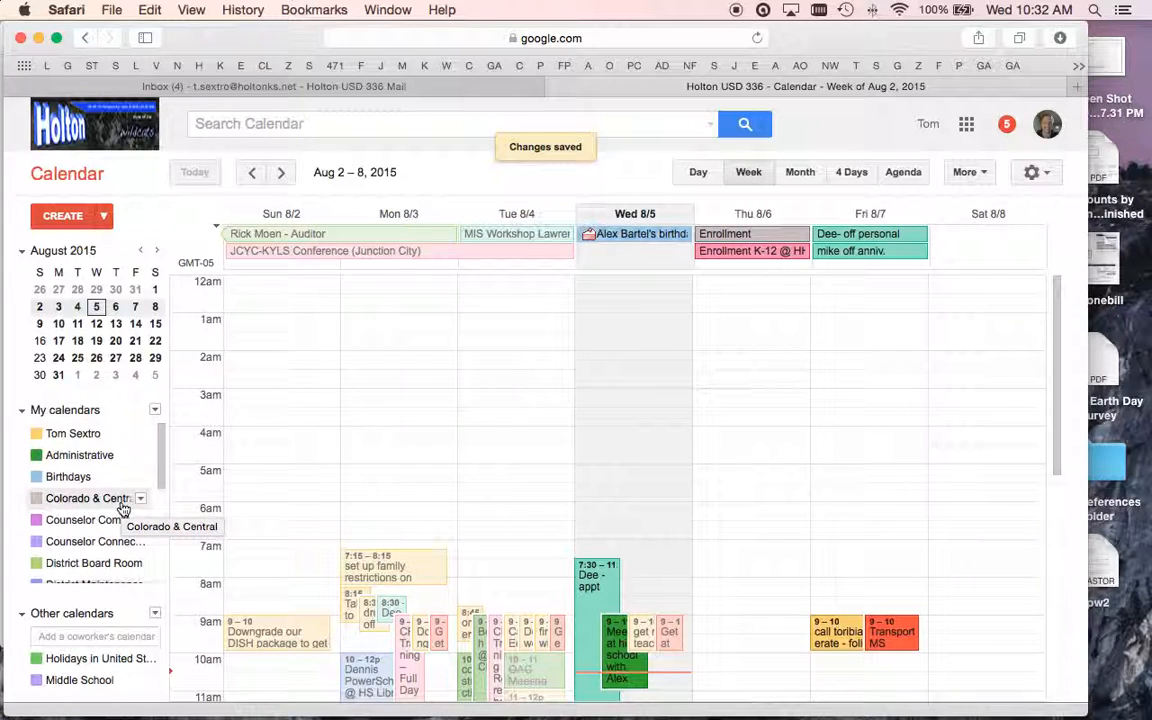
pyautogui.scroll(-3, 110, 510)
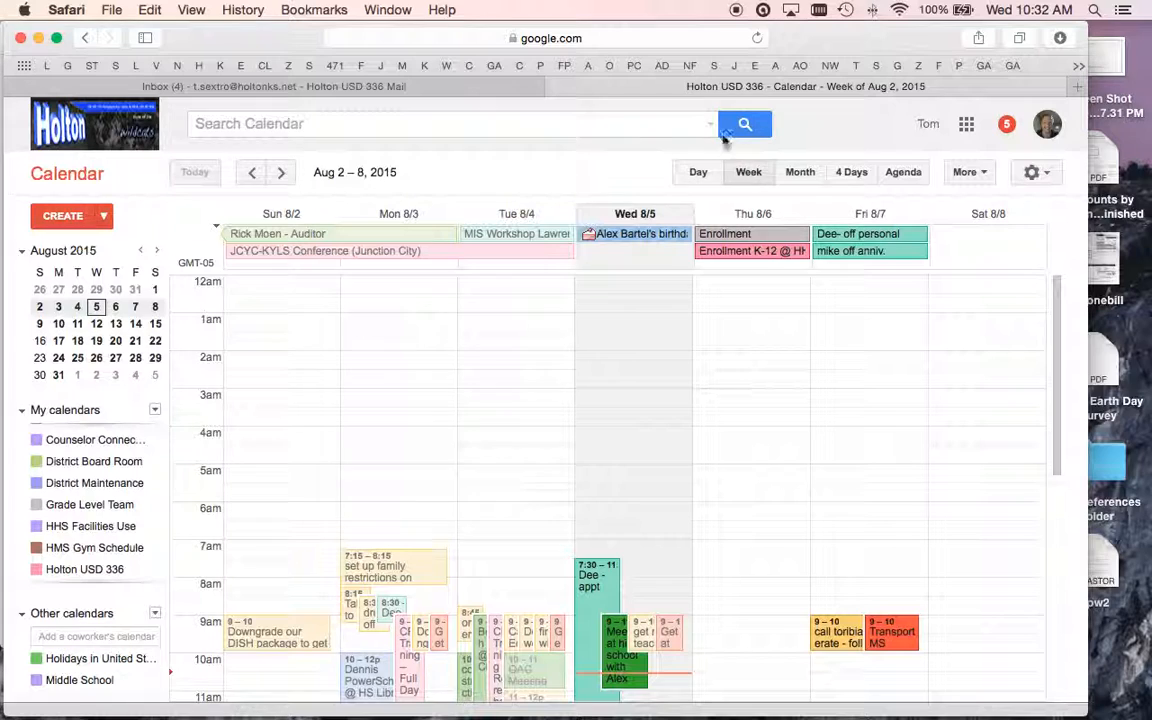
pyautogui.click(1035, 172)
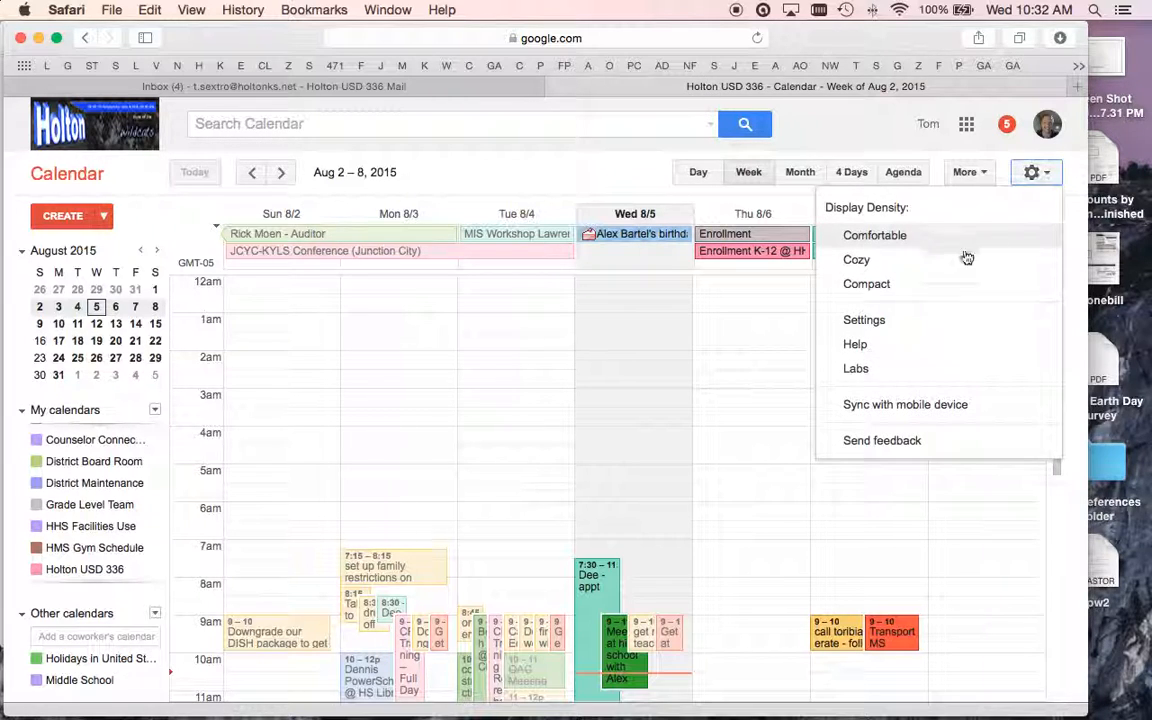
pyautogui.click(886, 321)
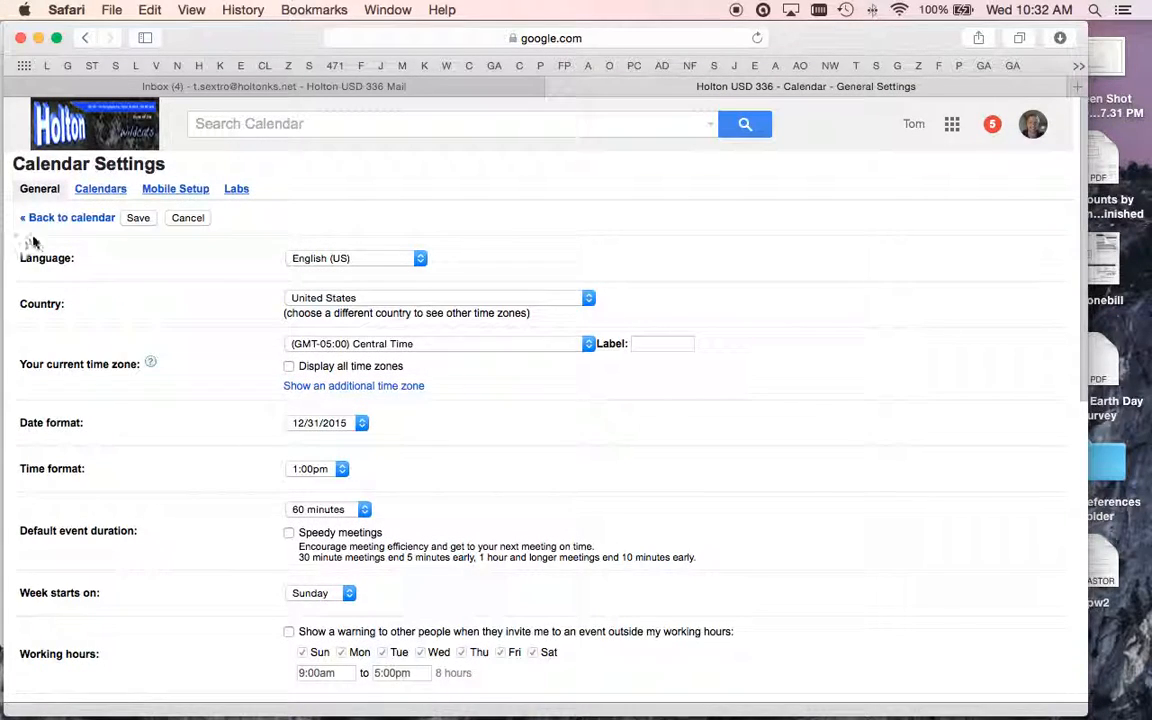
pyautogui.click(92, 188)
pyautogui.scroll(-1, 216, 555)
pyautogui.scroll(-10, 216, 560)
pyautogui.scroll(2, 213, 558)
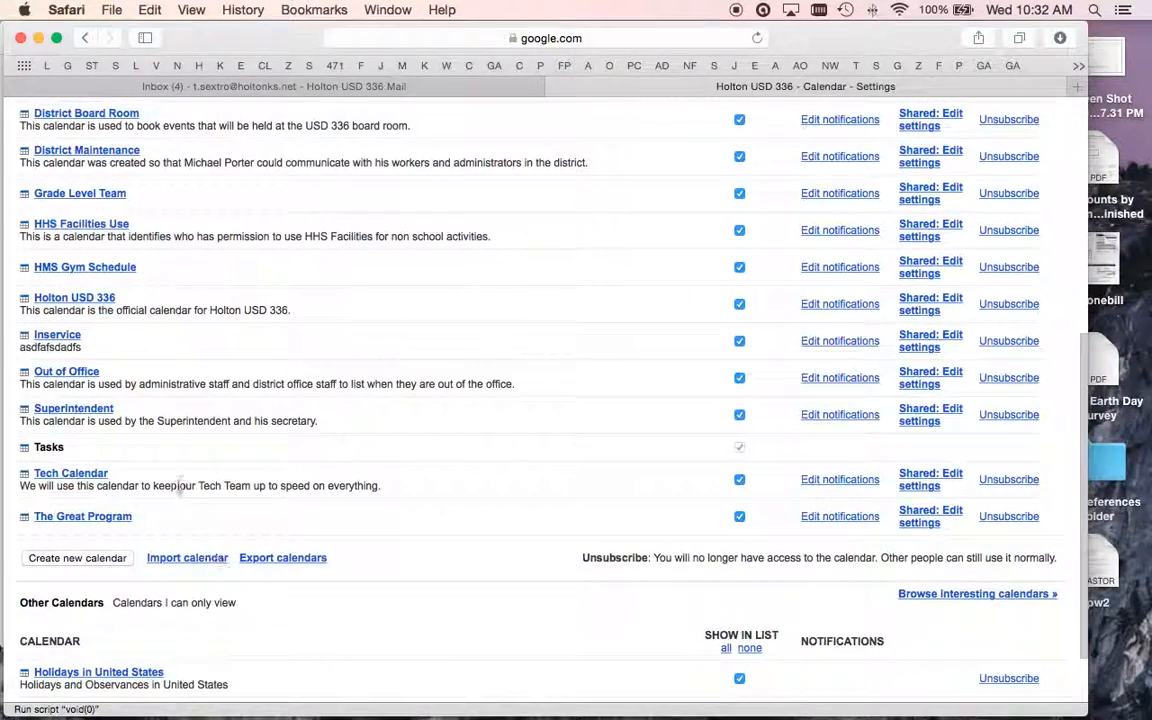
pyautogui.click(100, 196)
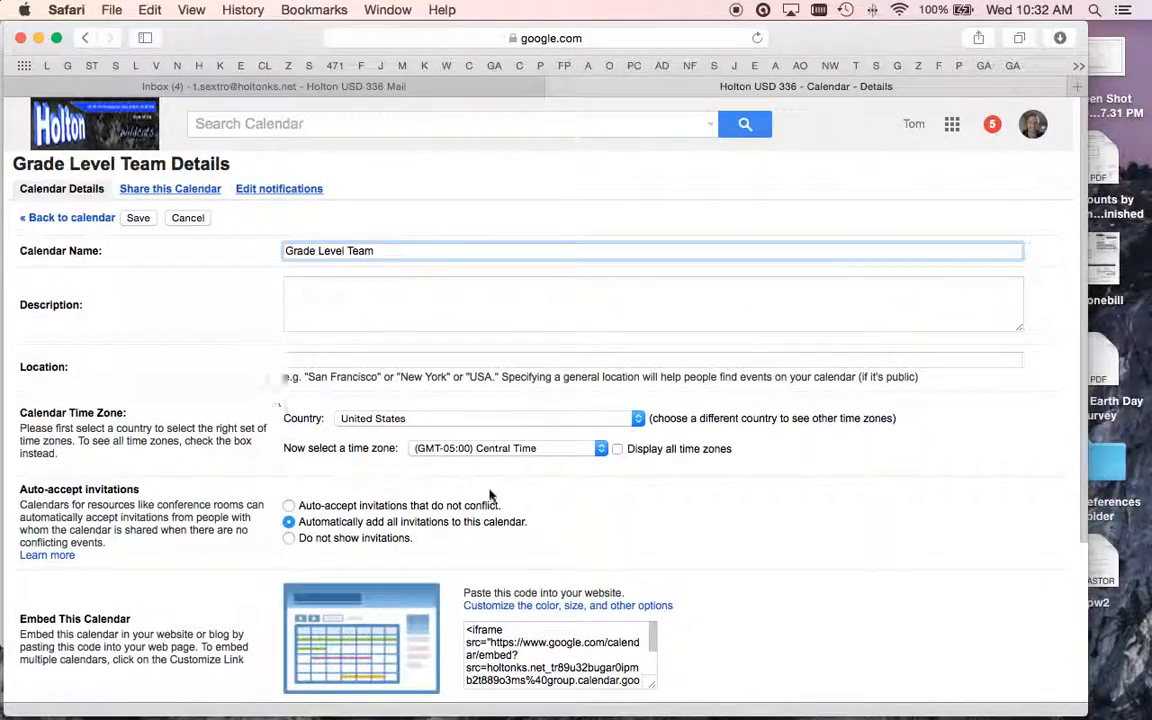
pyautogui.scroll(-5, 480, 480)
pyautogui.scroll(5, 175, 327)
pyautogui.click(178, 190)
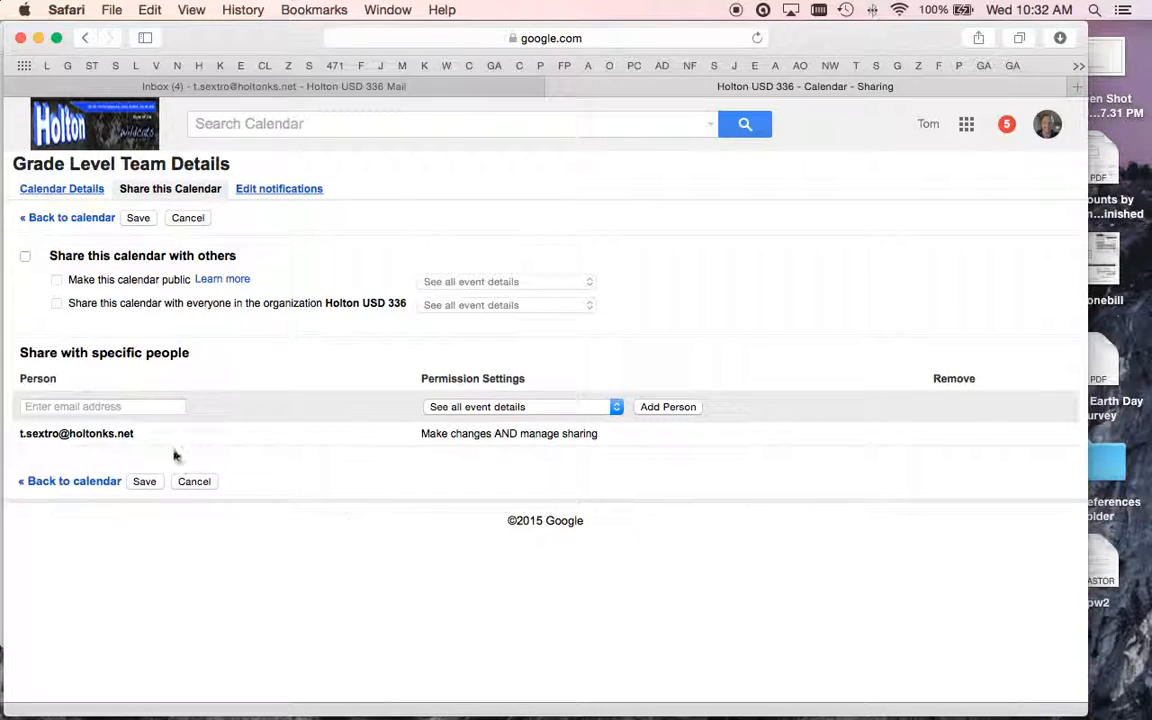
pyautogui.click(73, 408)
pyautogui.click(142, 483)
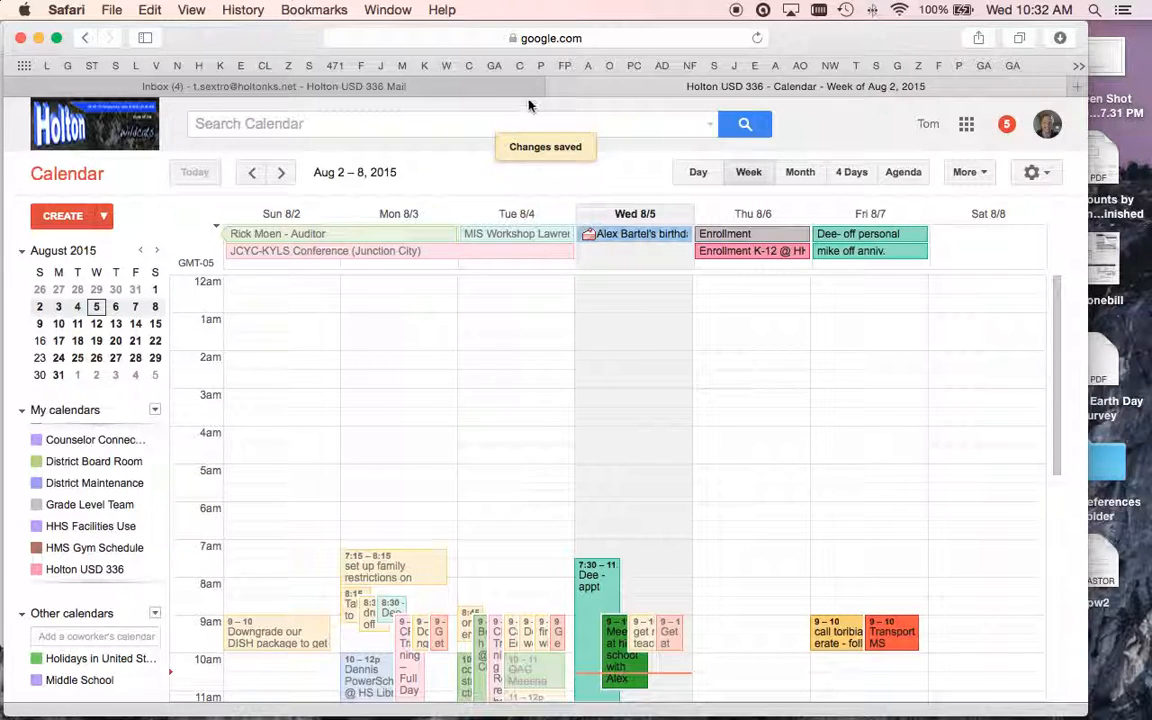
# - Return to the Gmail tab and launch Calendar in a new tab from the apps grid
pyautogui.click(504, 82)
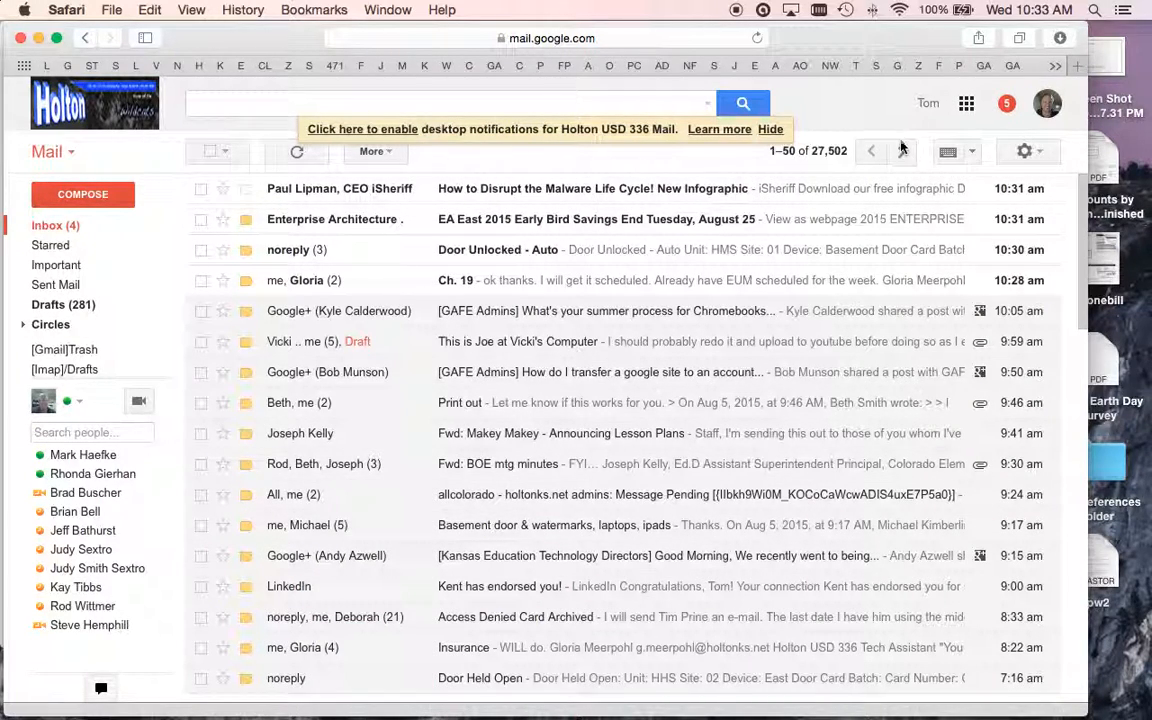
pyautogui.click(1024, 151)
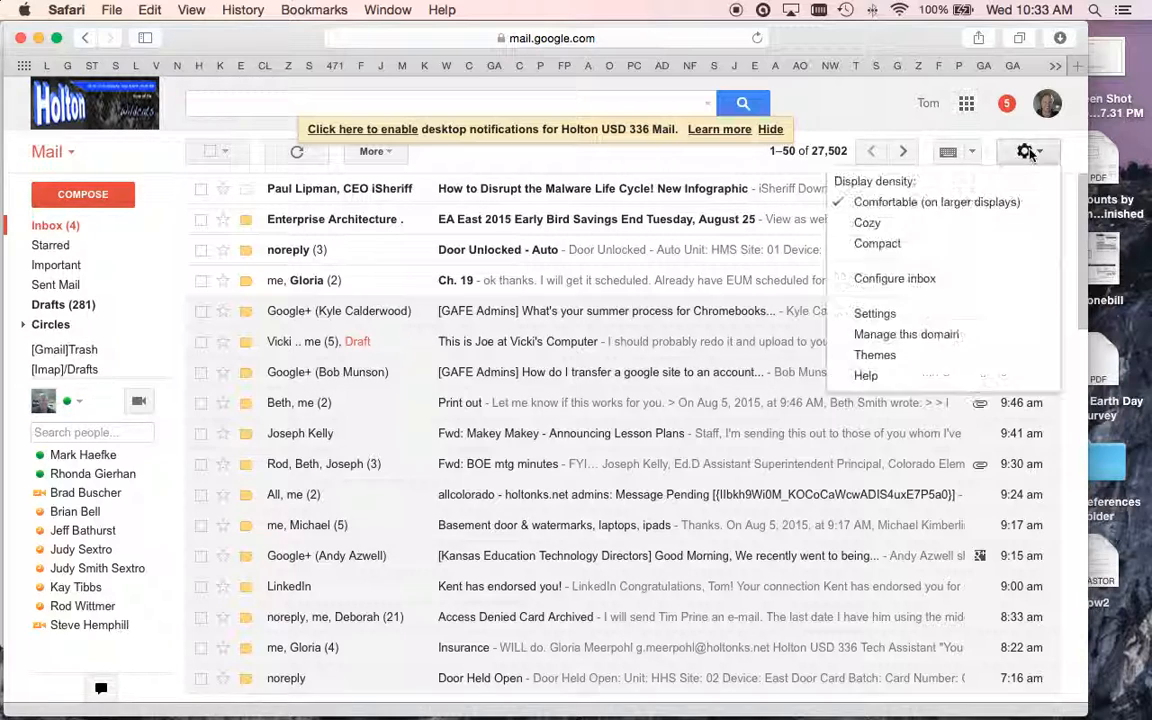
pyautogui.click(966, 103)
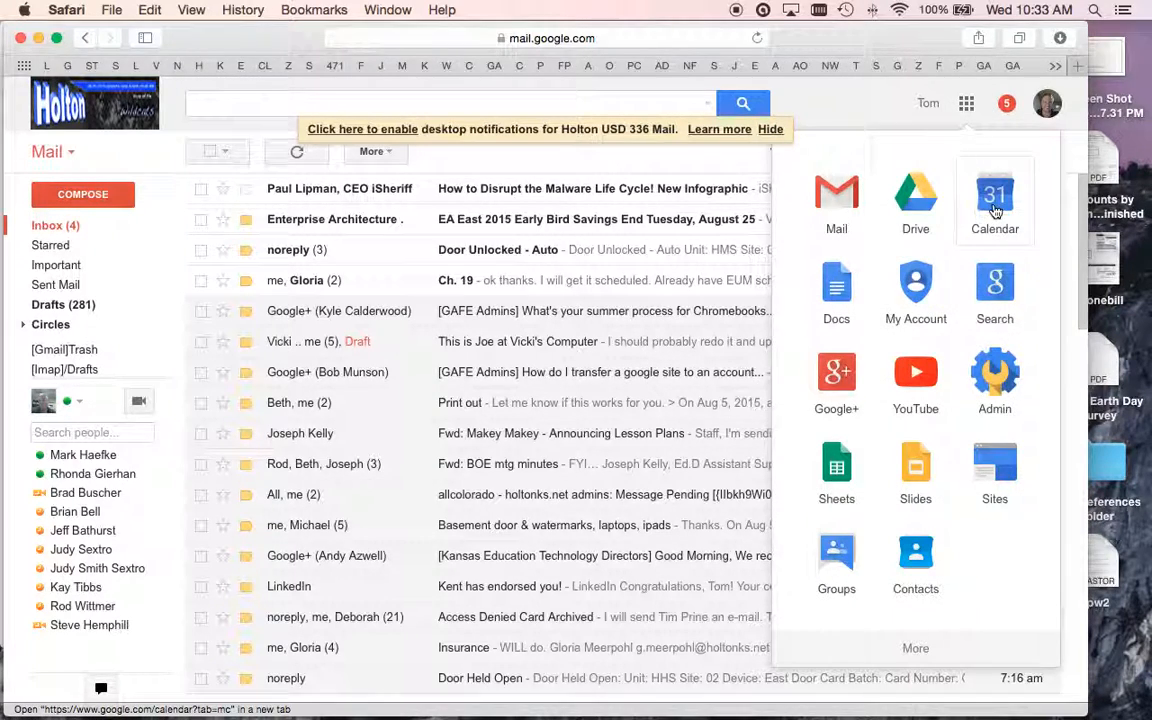
pyautogui.click(995, 205)
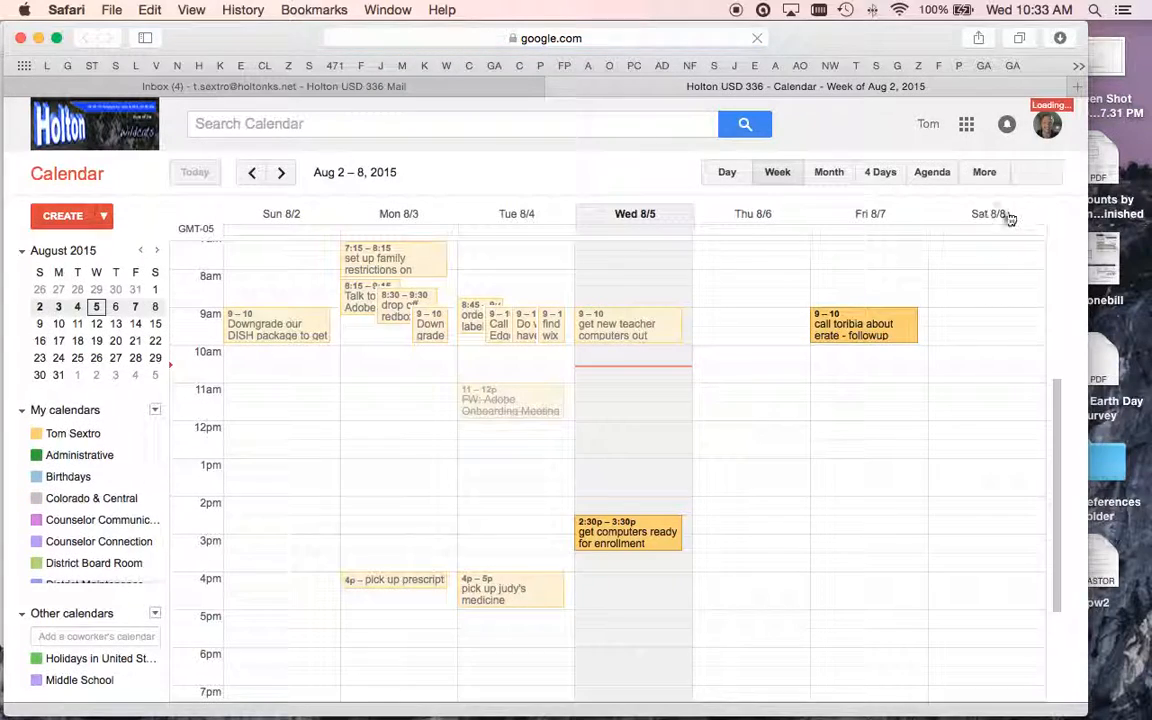
# - Open Grade Level Team's Share this Calendar tab via Settings > Calendars
pyautogui.click(1031, 172)
pyautogui.click(860, 316)
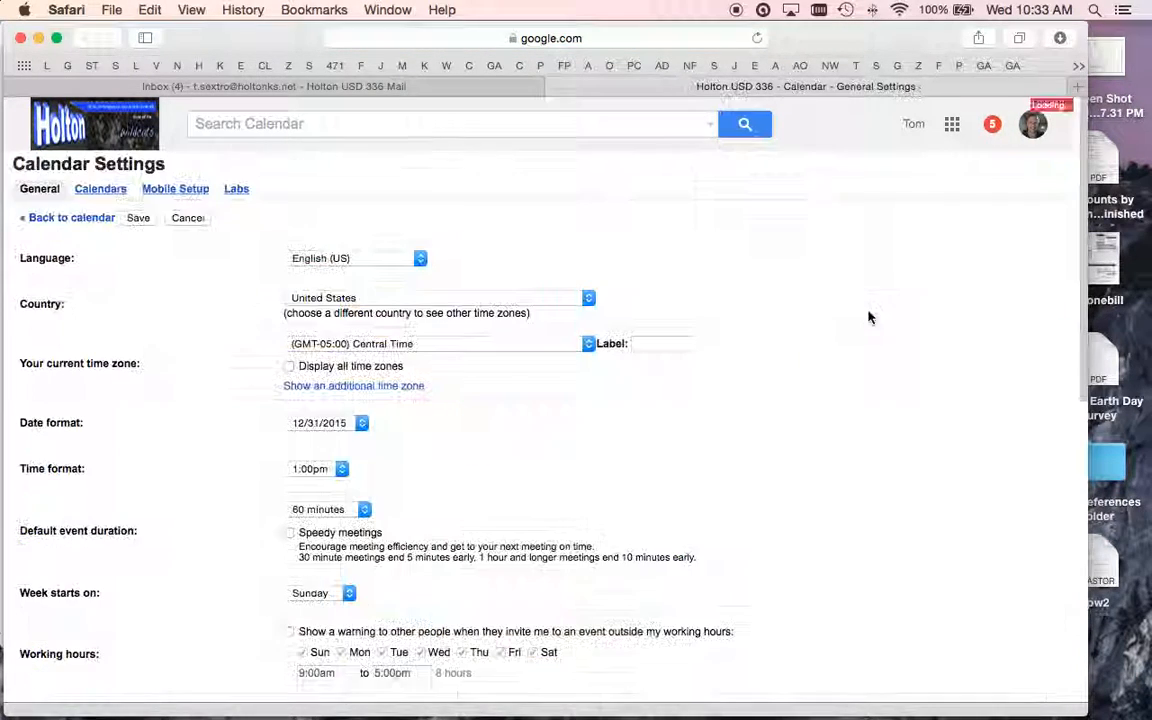
pyautogui.click(86, 190)
pyautogui.scroll(-2, 290, 523)
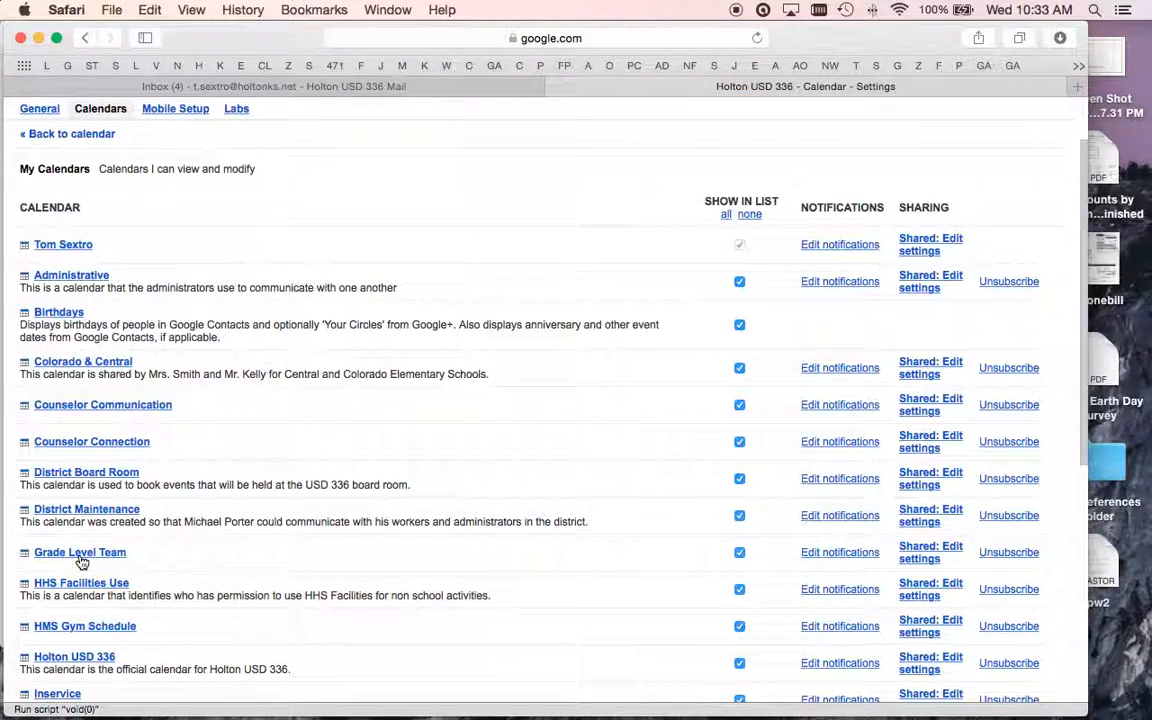
pyautogui.click(82, 556)
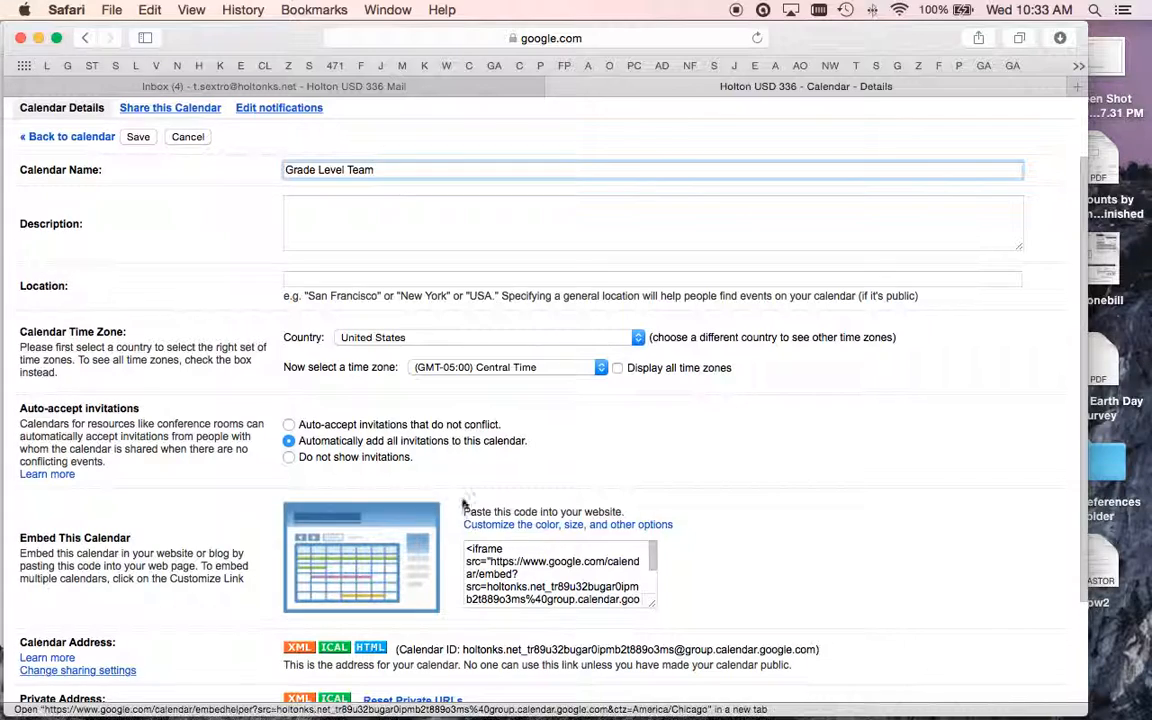
pyautogui.scroll(-3, 386, 417)
pyautogui.scroll(6, 226, 296)
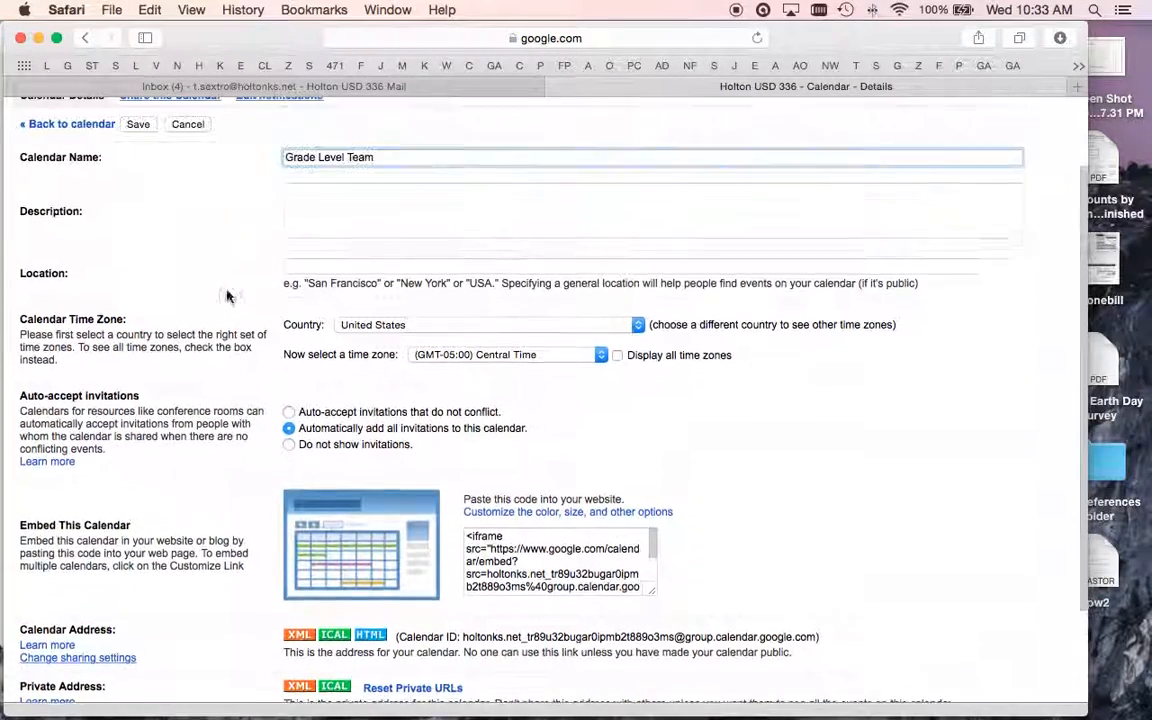
pyautogui.click(172, 192)
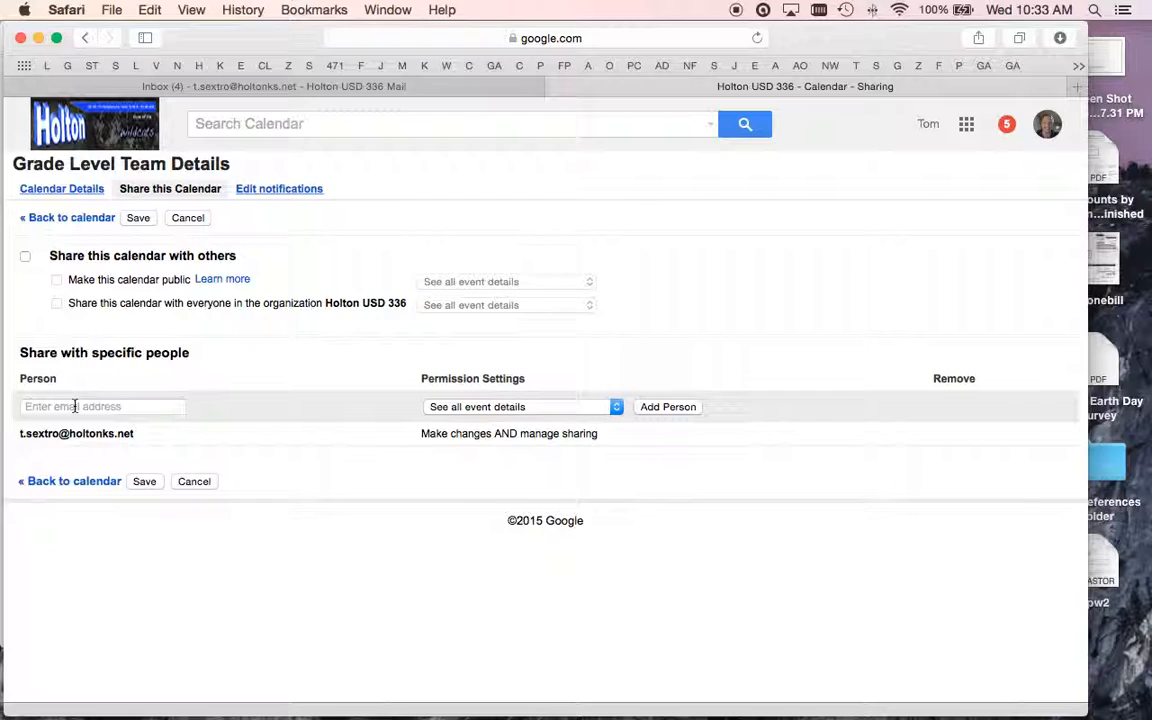
# - Share Grade Level Team with the personal Gmail address, fixing its domain typo, and save
pyautogui.click(75, 406)
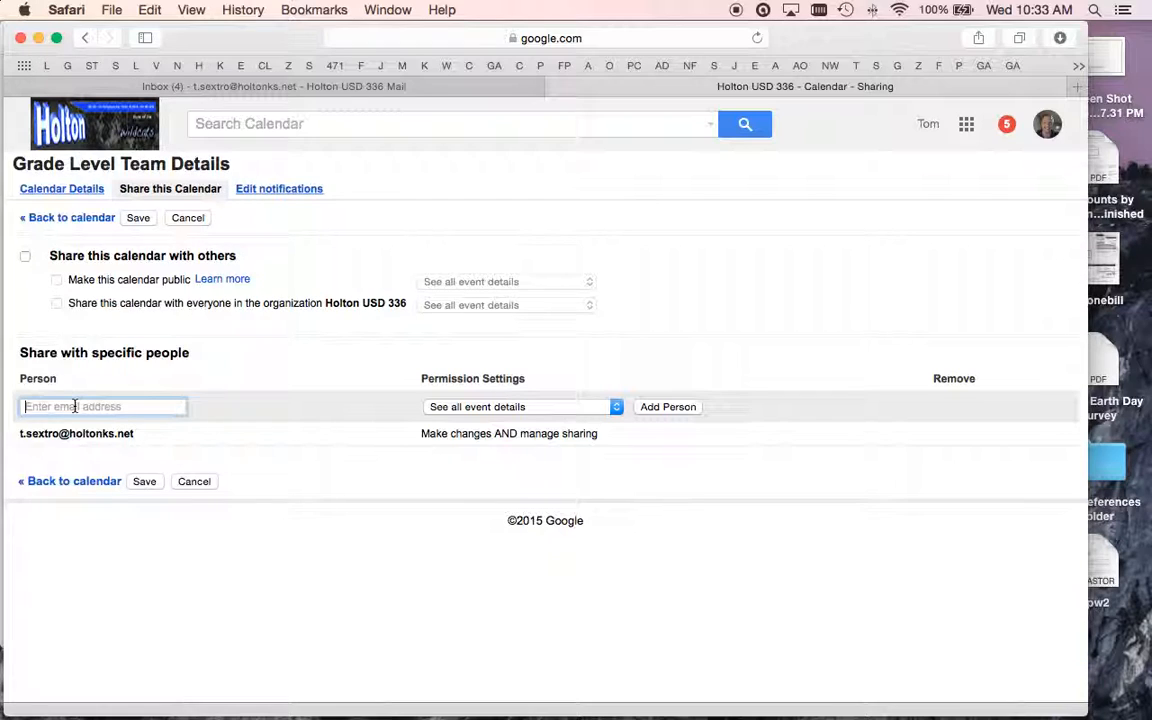
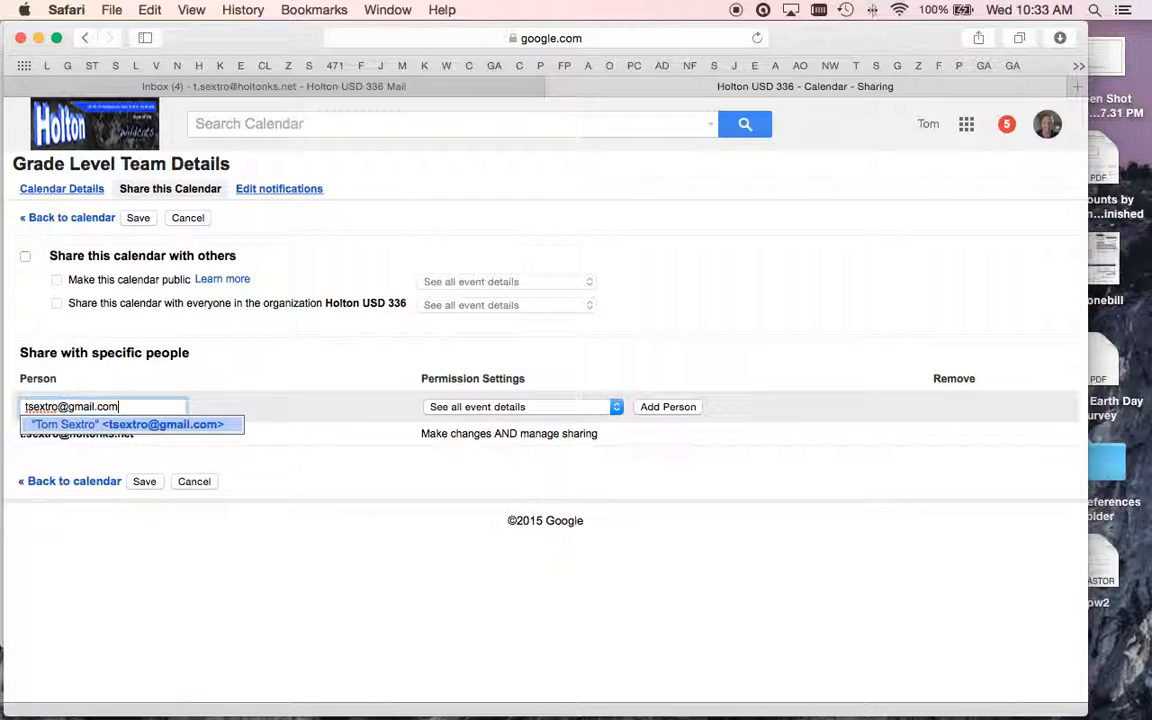
pyautogui.click(144, 481)
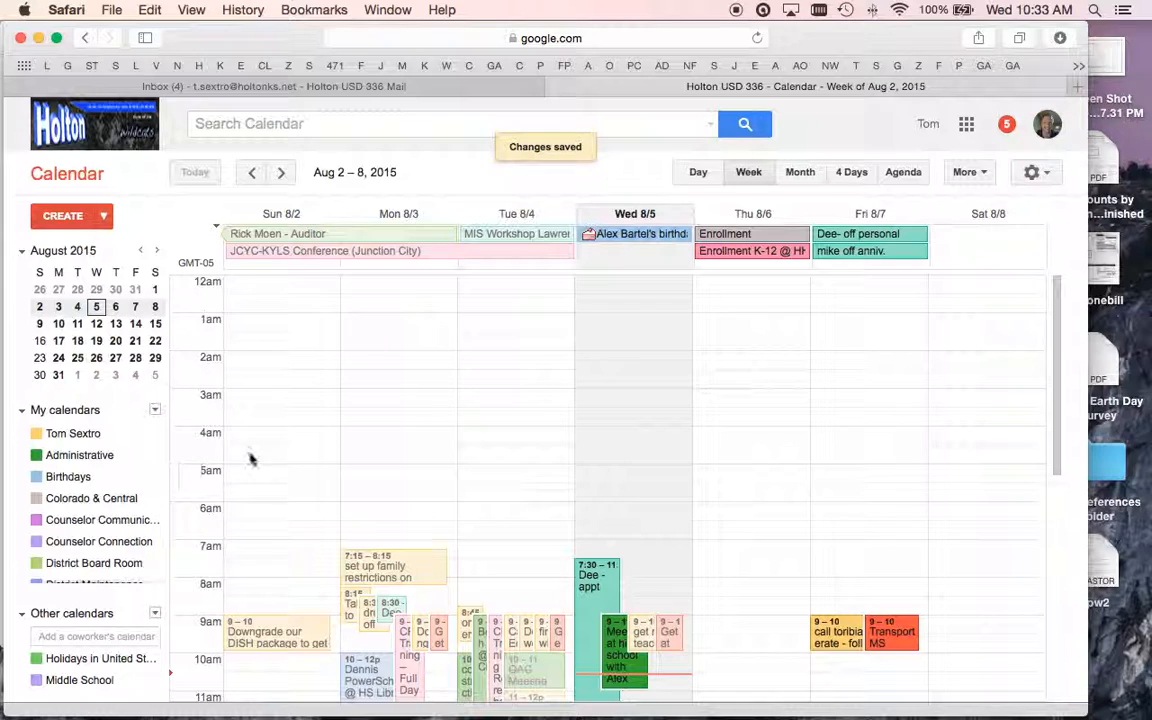